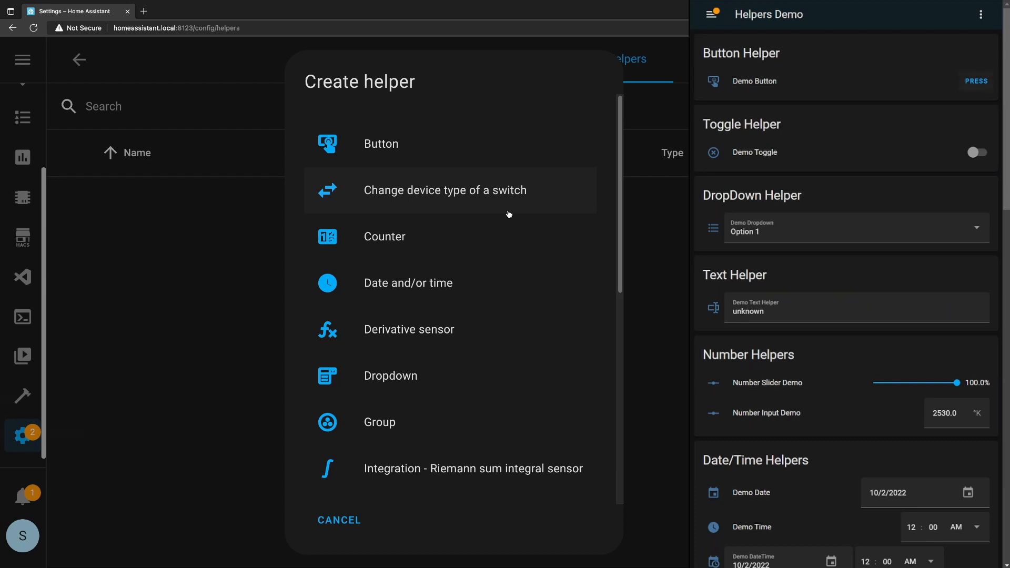
# Step: Trigger the Demo Button twice from its card and twice more from its details dialog, closing the dialog at the end
pyautogui.click(976, 81)
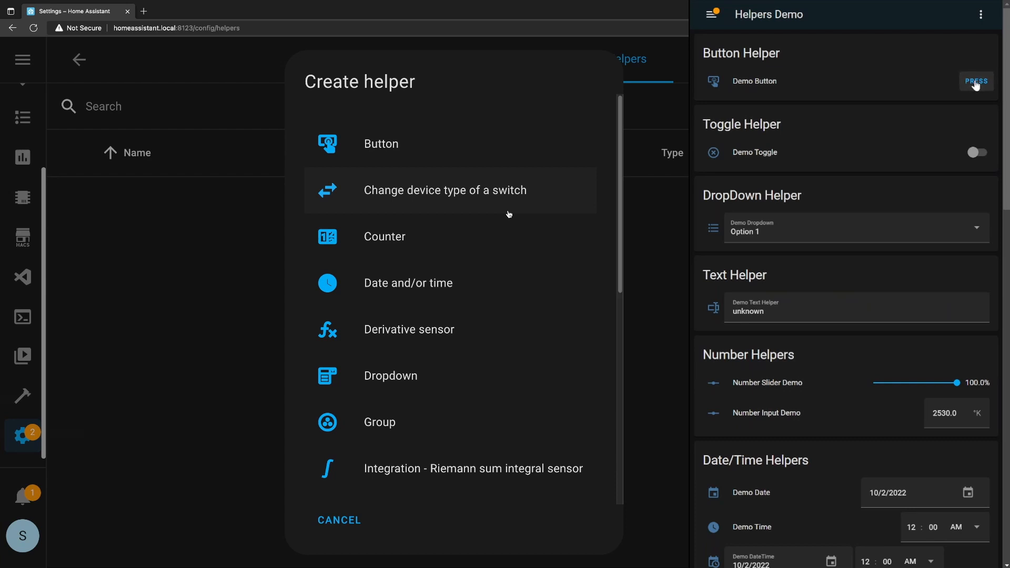
pyautogui.click(976, 81)
pyautogui.click(714, 83)
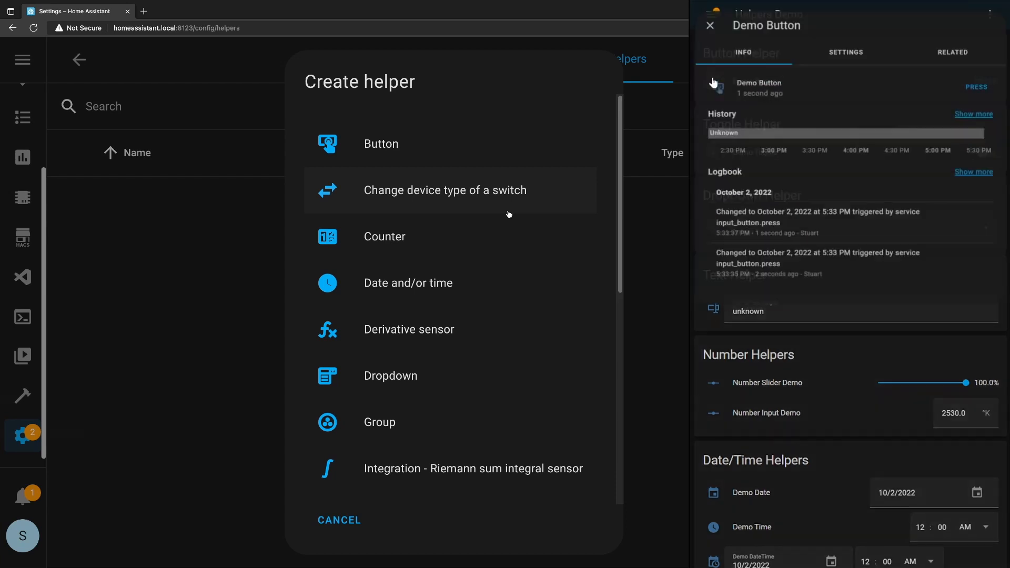
pyautogui.click(983, 80)
pyautogui.click(984, 80)
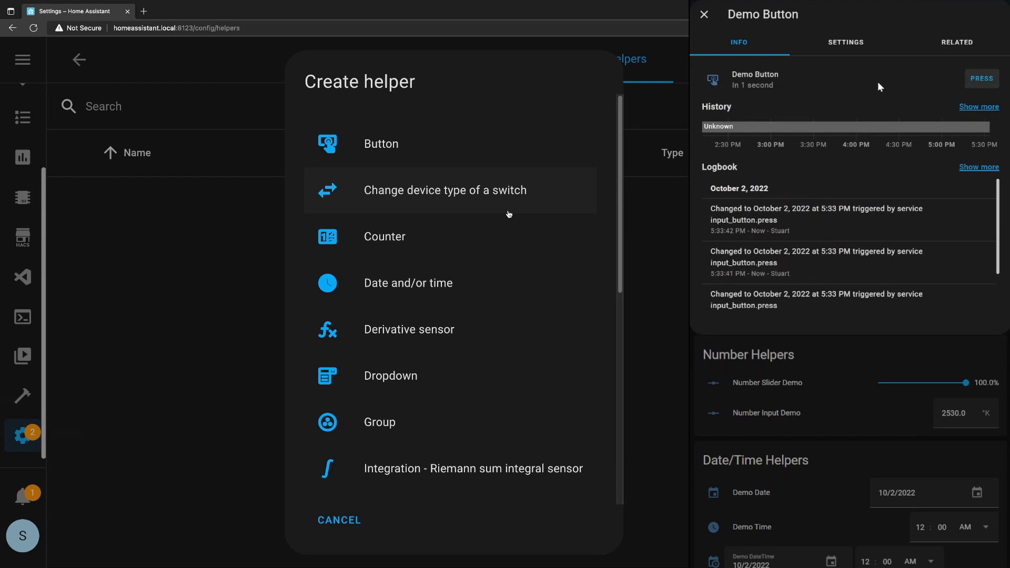
pyautogui.click(700, 20)
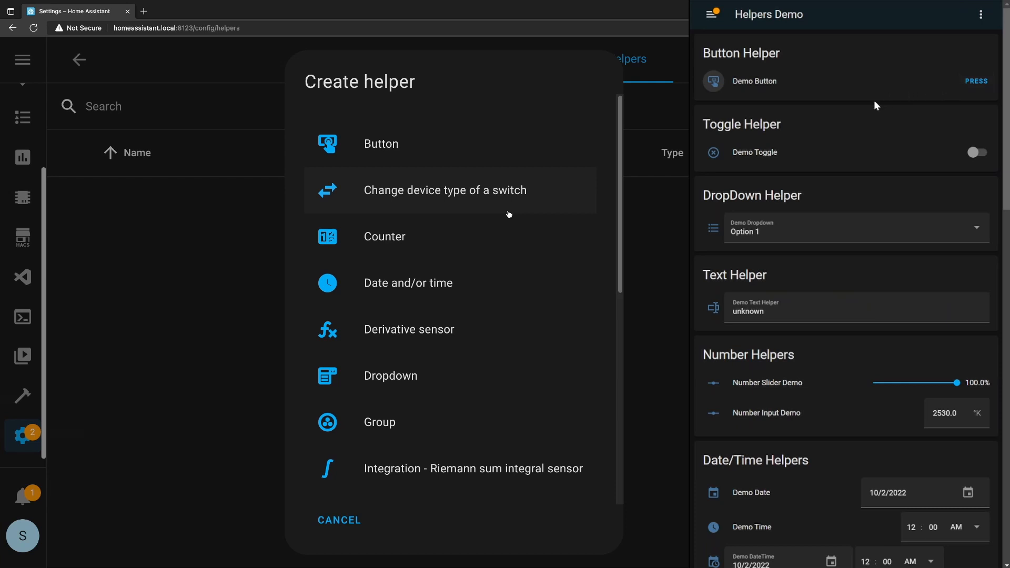
# Step: Switch the Demo Toggle on and off repeatedly, from its card and from its details dialog, ending with it off
pyautogui.scroll(-2, 857, 115)
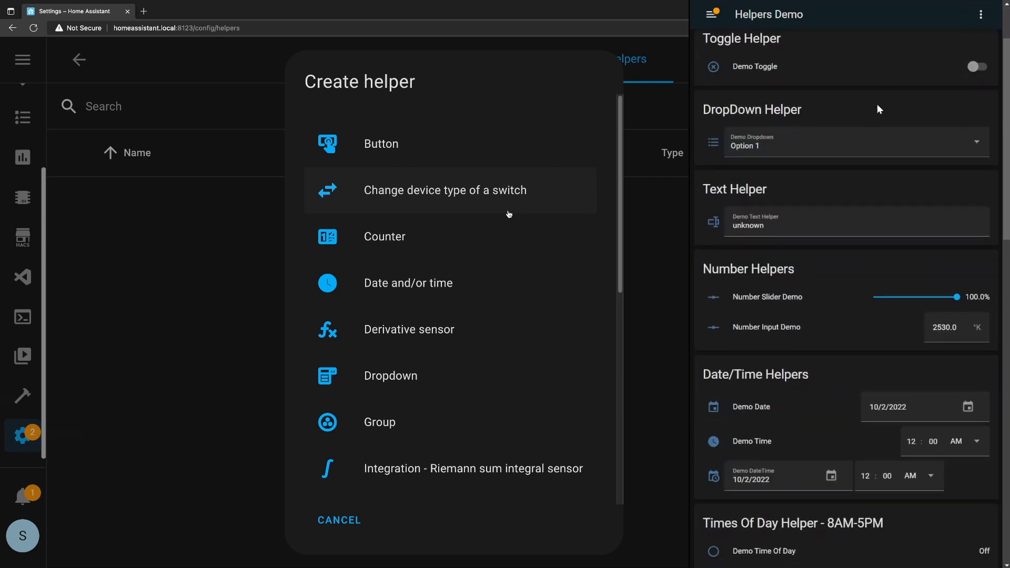
pyautogui.scroll(2, 905, 97)
pyautogui.scroll(-8, 512, 228)
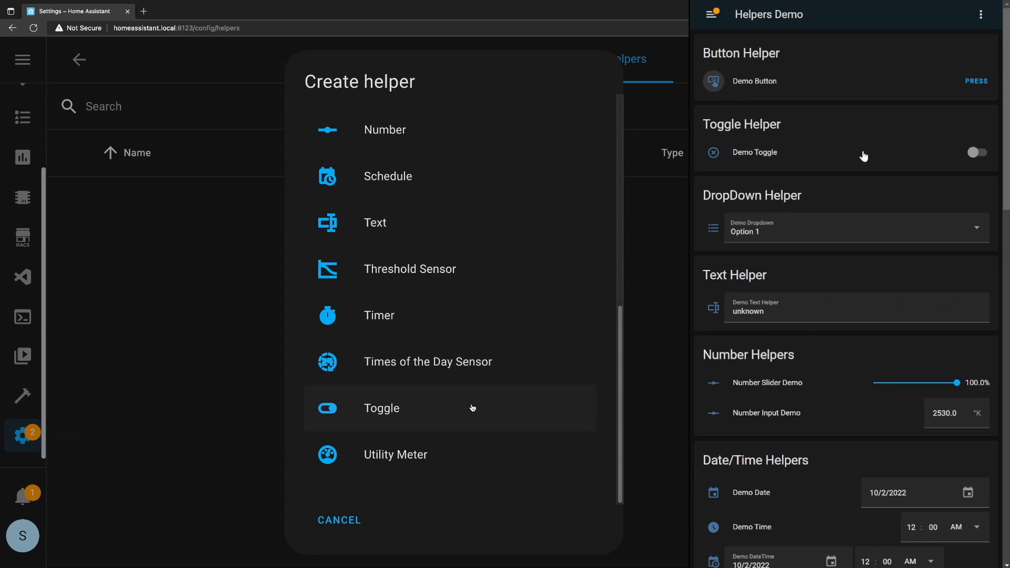
pyautogui.click(978, 156)
pyautogui.click(976, 154)
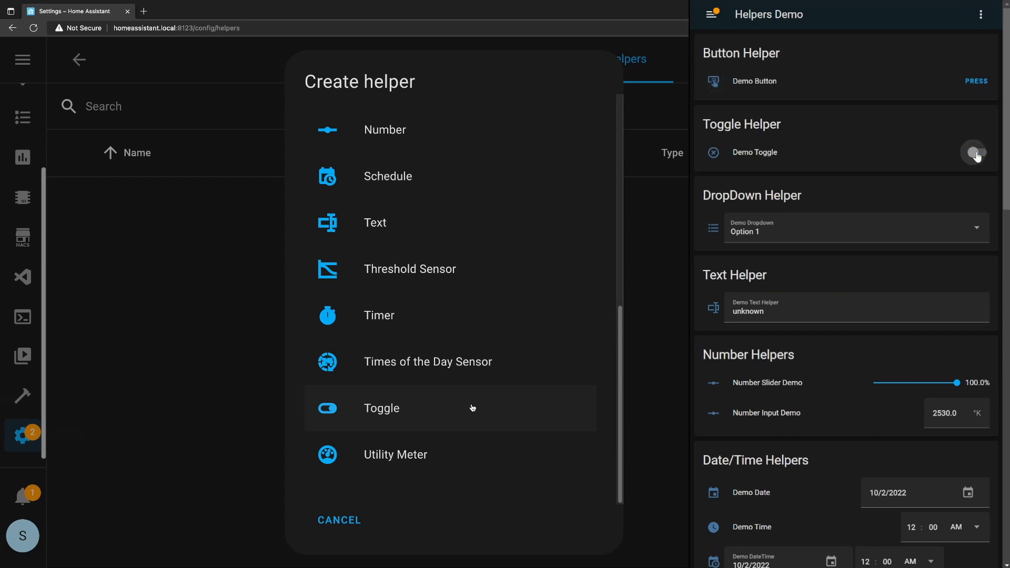
pyautogui.click(977, 155)
pyautogui.click(714, 153)
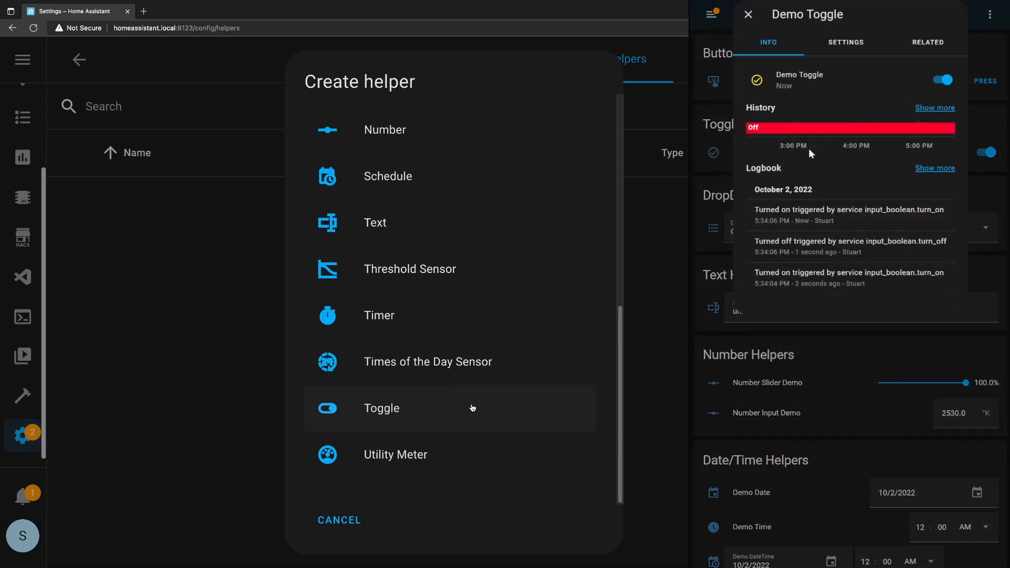
pyautogui.click(942, 81)
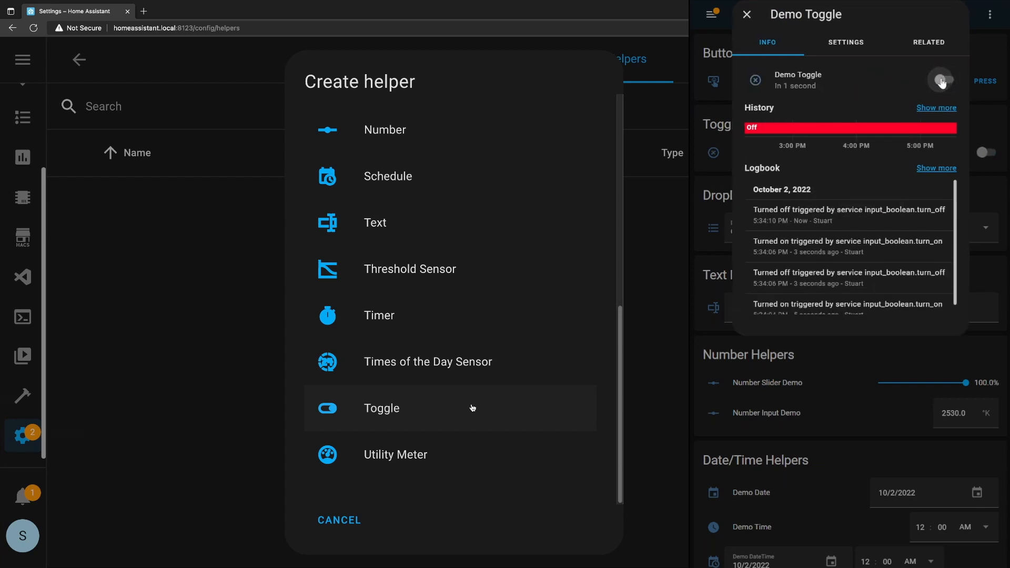
pyautogui.click(942, 81)
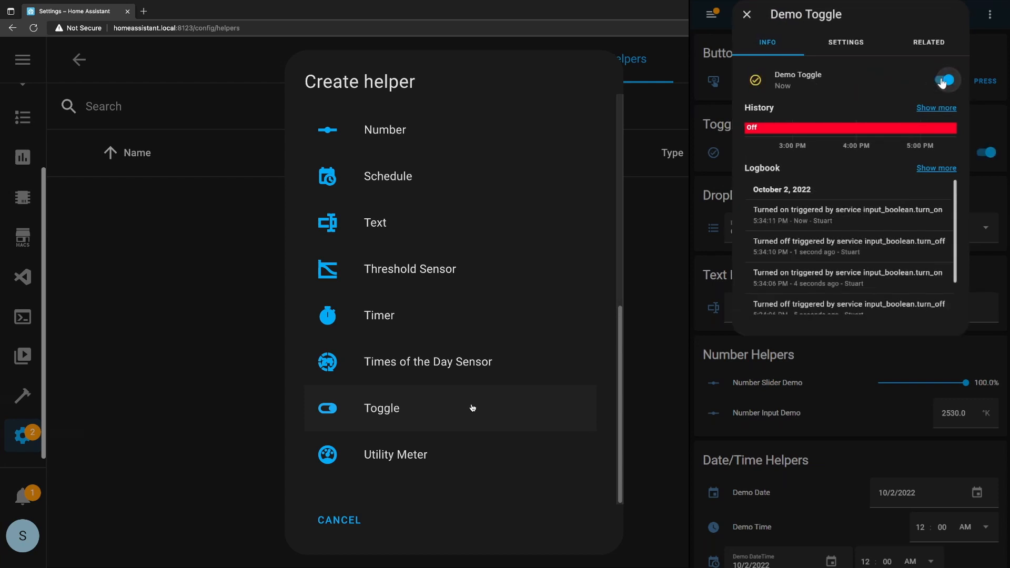
pyautogui.click(942, 82)
pyautogui.click(746, 14)
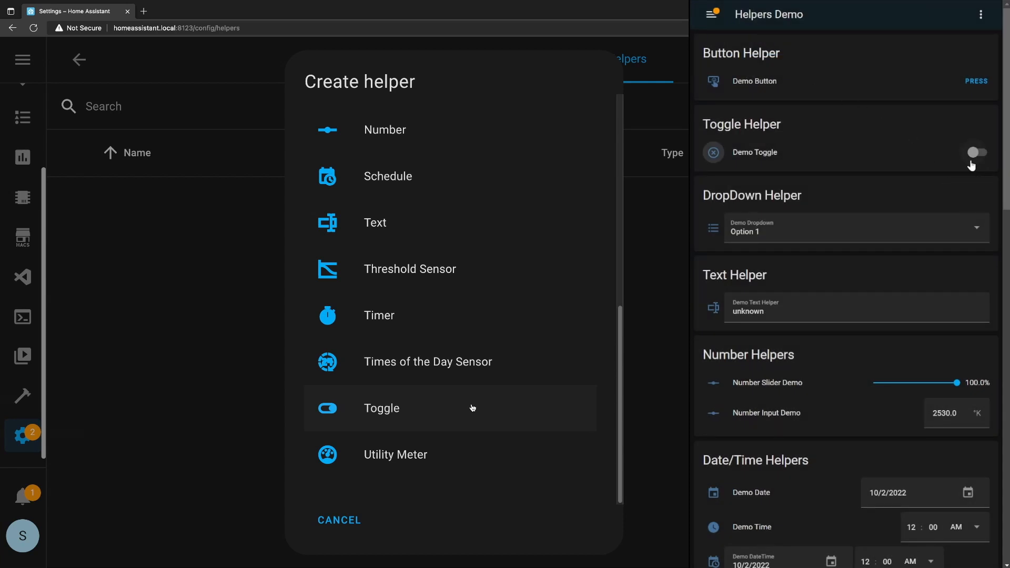
# Step: Choose Option 4, Option 6 and Option 2 in turn for the Demo Dropdown on its card
pyautogui.scroll(-2, 971, 166)
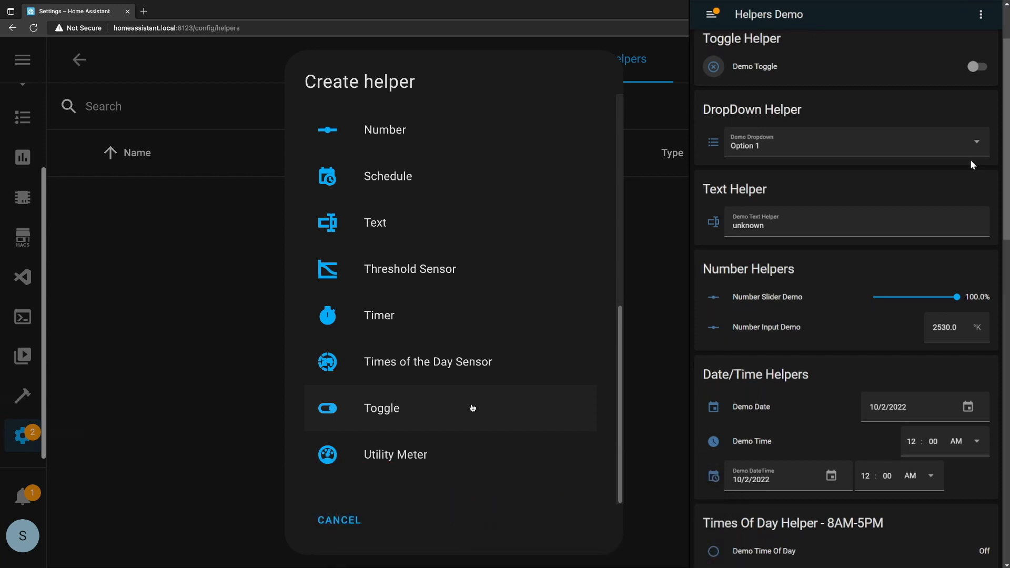
pyautogui.scroll(6, 472, 408)
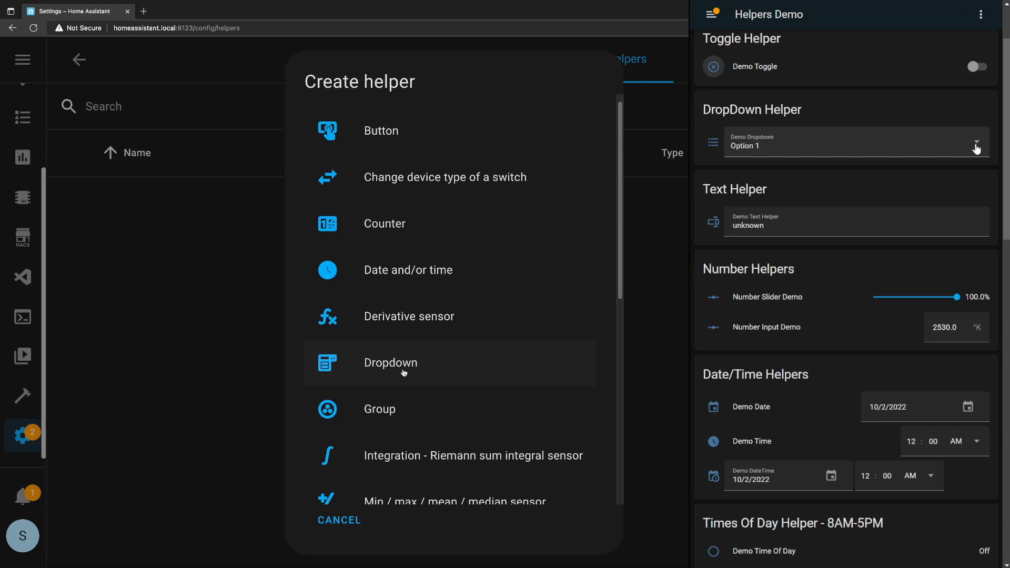
pyautogui.click(976, 147)
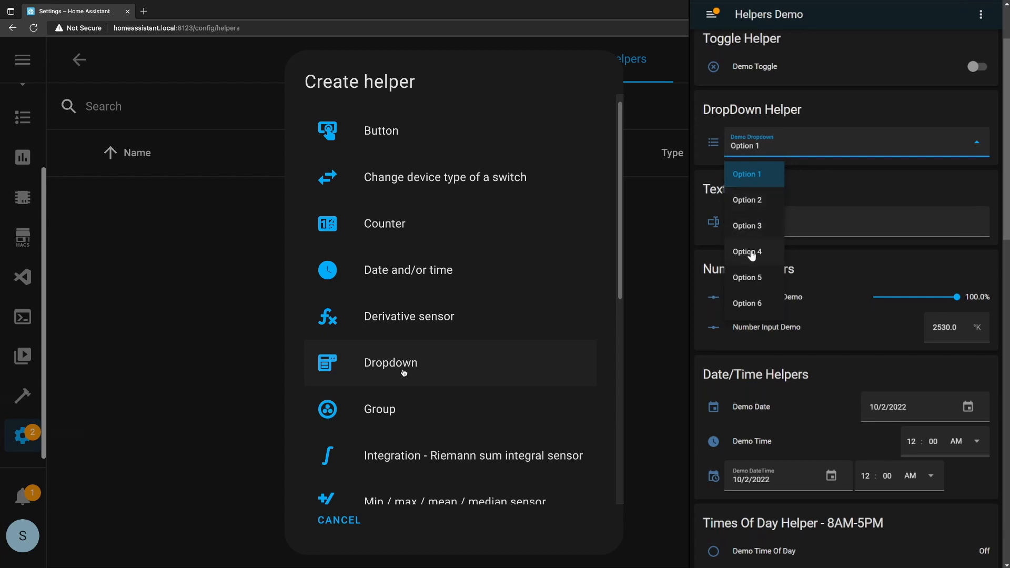
pyautogui.click(749, 253)
pyautogui.click(796, 155)
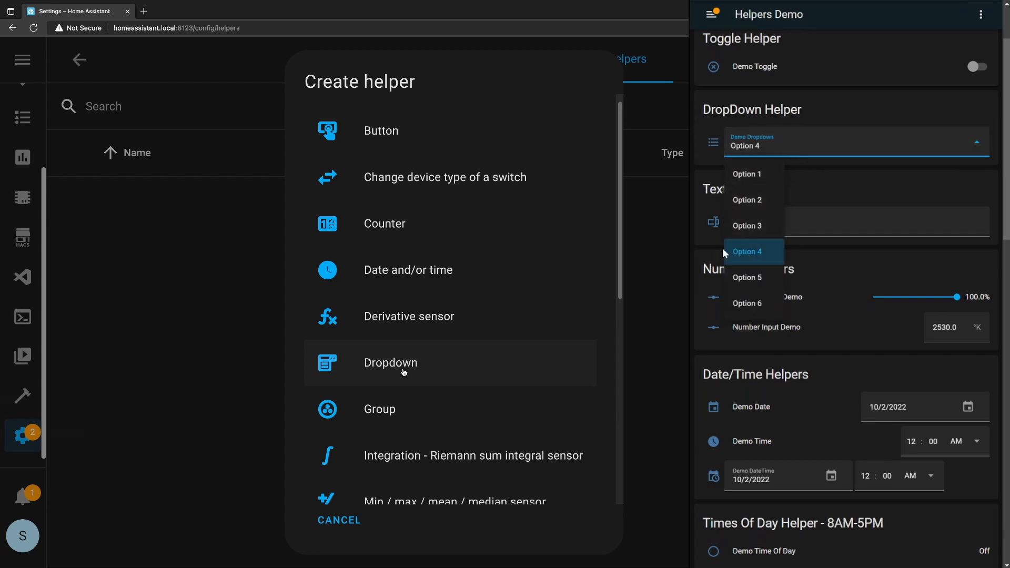
pyautogui.click(747, 304)
pyautogui.click(783, 153)
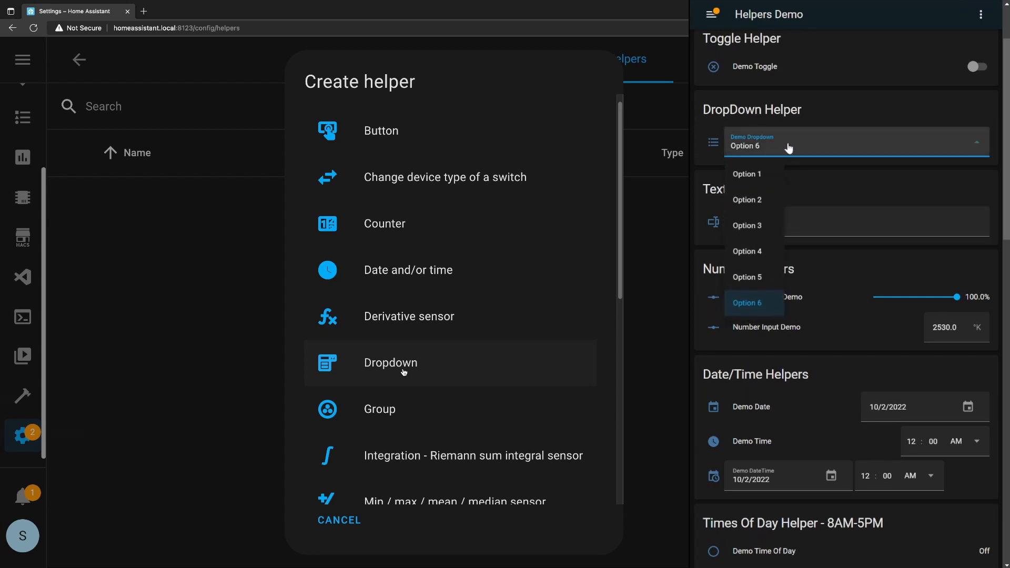
pyautogui.click(770, 208)
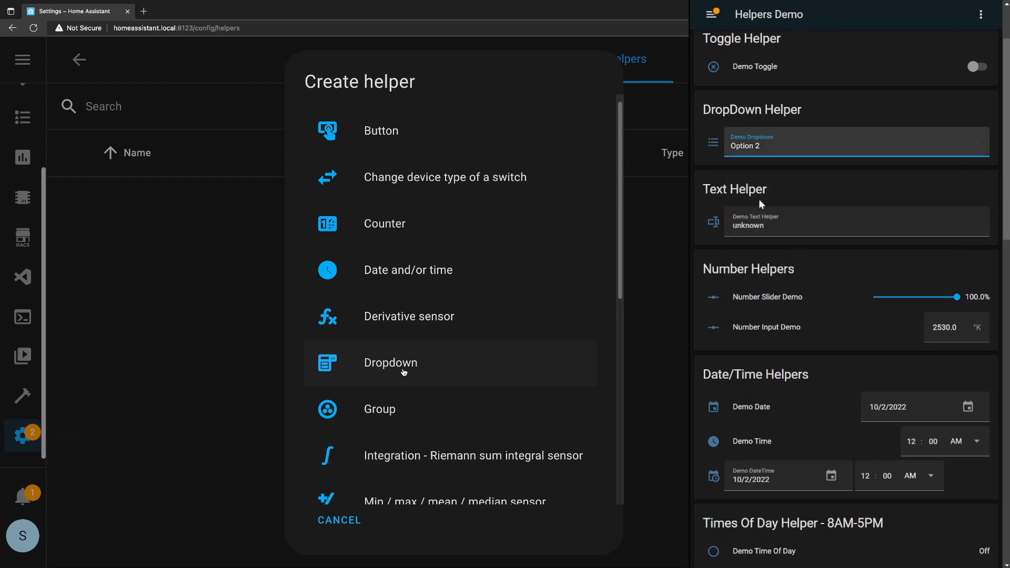
# Step: Change the Demo Dropdown to Option 4 and finally to Option 6 from its details dialog
pyautogui.click(710, 143)
pyautogui.moveTo(856, 138)
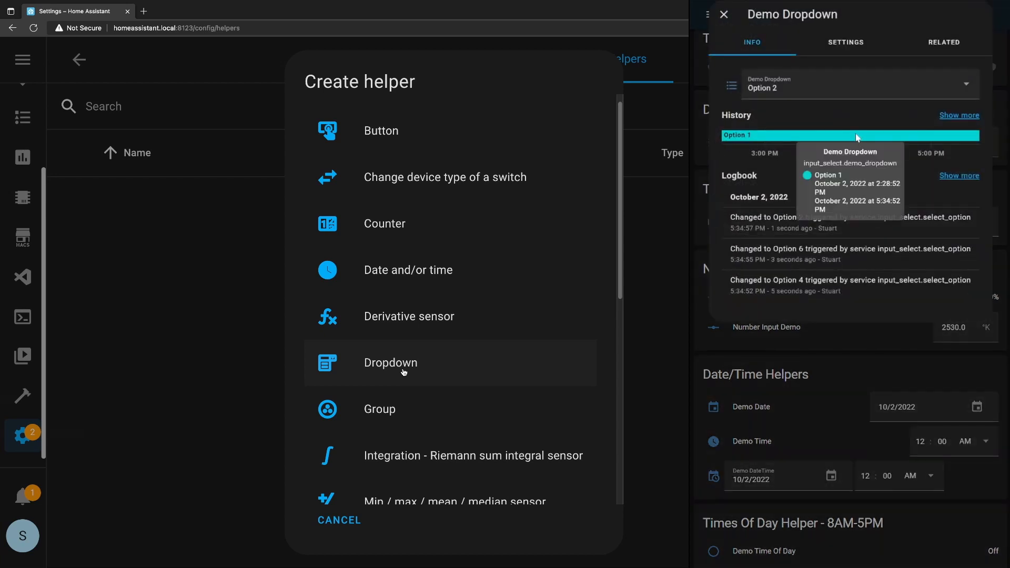
pyautogui.click(942, 92)
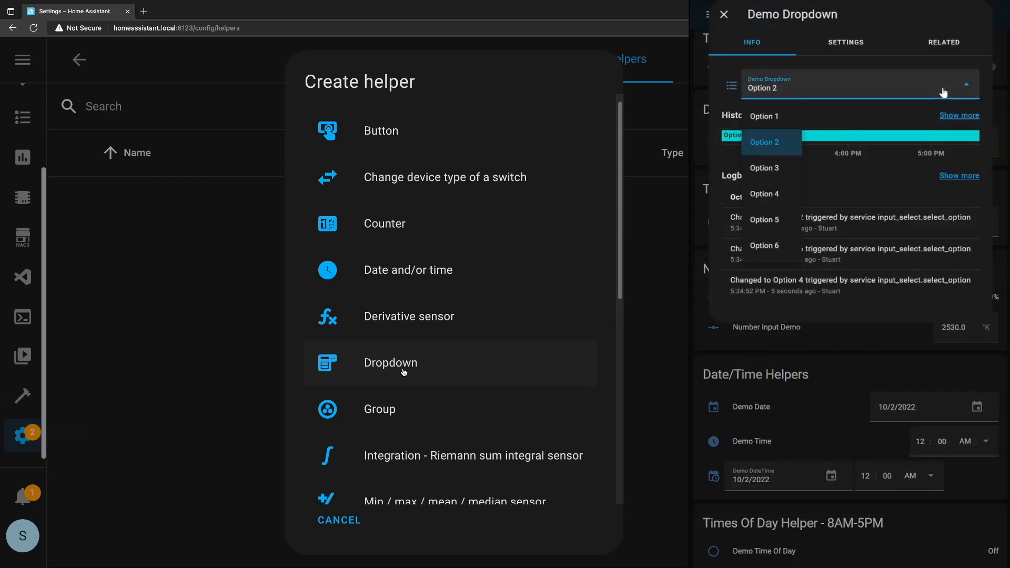
pyautogui.click(774, 194)
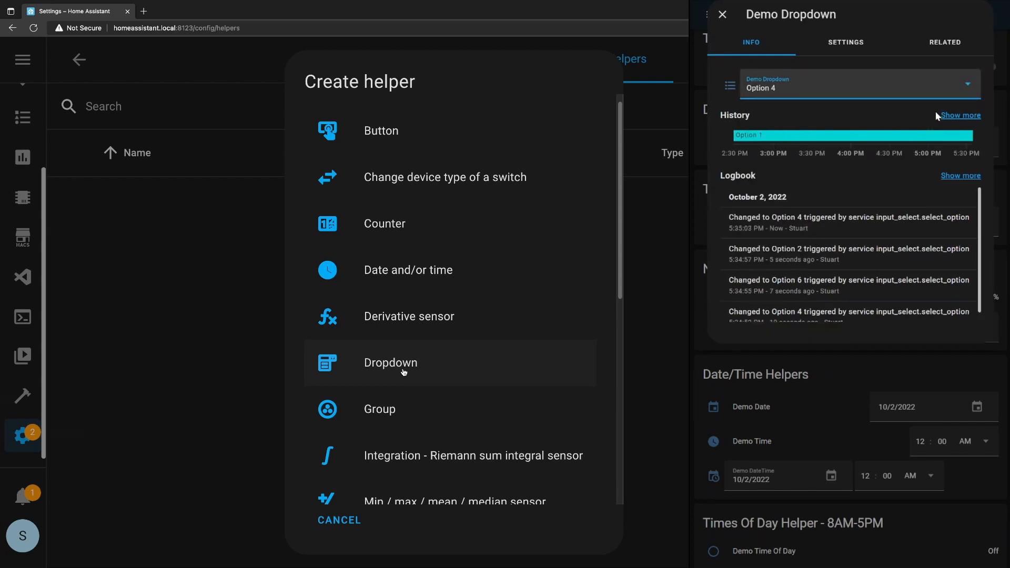
pyautogui.click(943, 85)
pyautogui.click(769, 246)
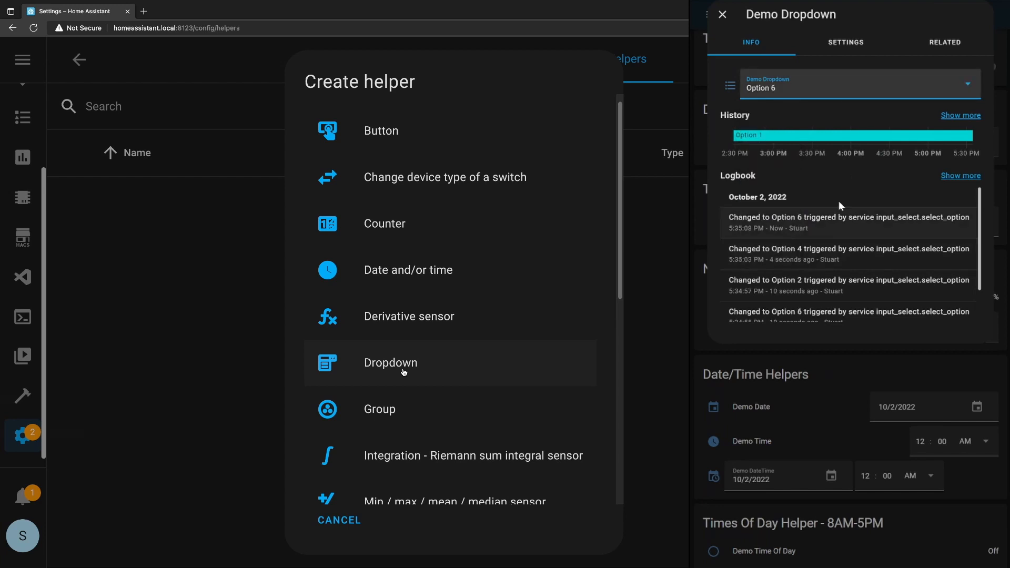
pyautogui.click(722, 15)
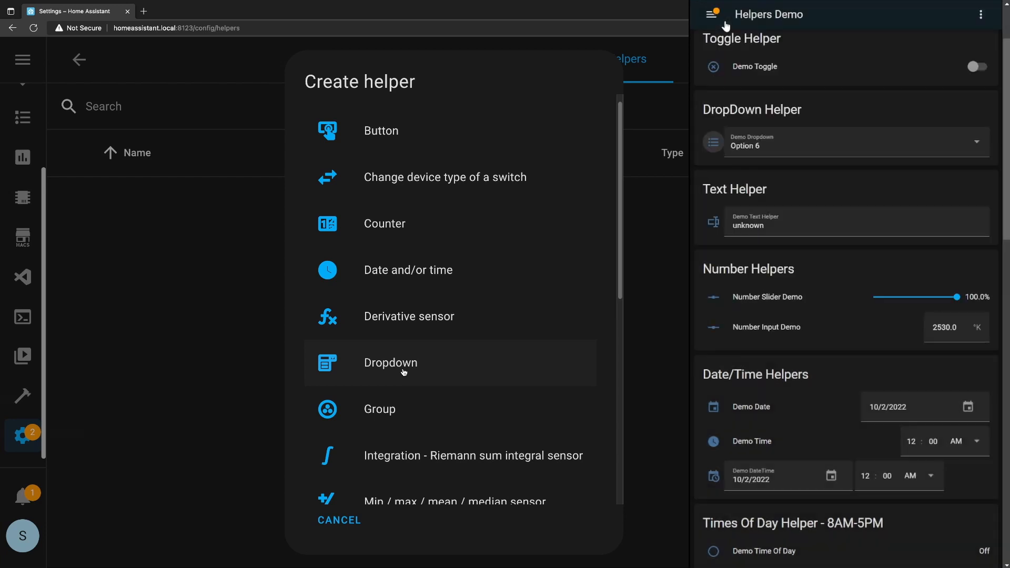
pyautogui.click(875, 147)
pyautogui.click(875, 147)
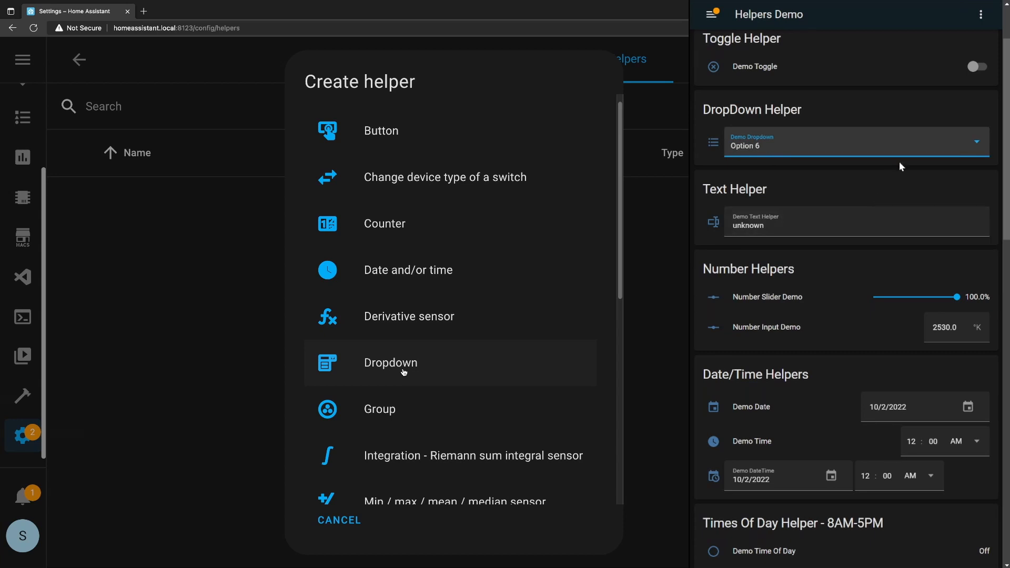
# Step: Replace the Demo Text Helper's content with "This is a Text Field"
pyautogui.scroll(2, 905, 160)
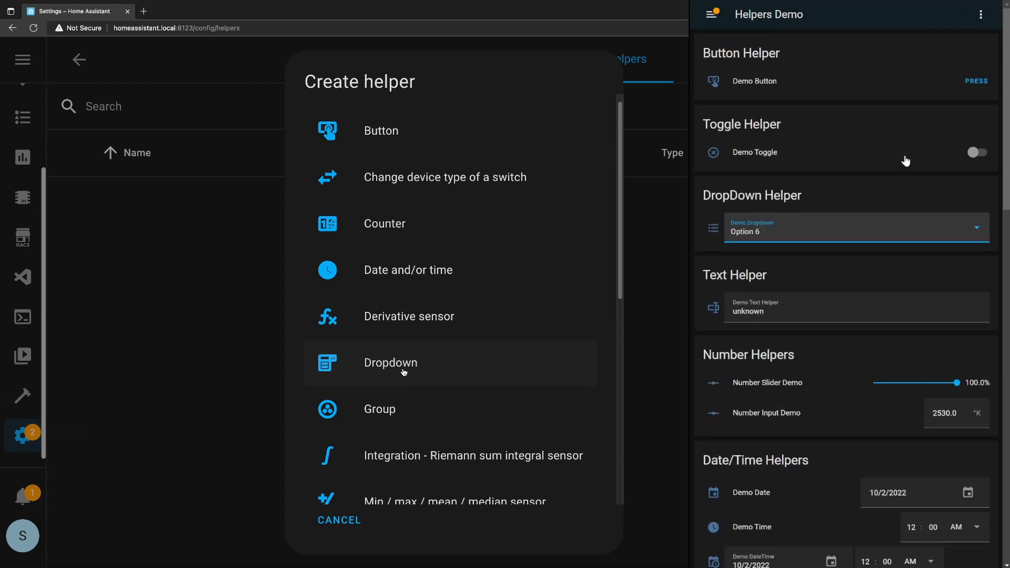
pyautogui.scroll(-3, 905, 161)
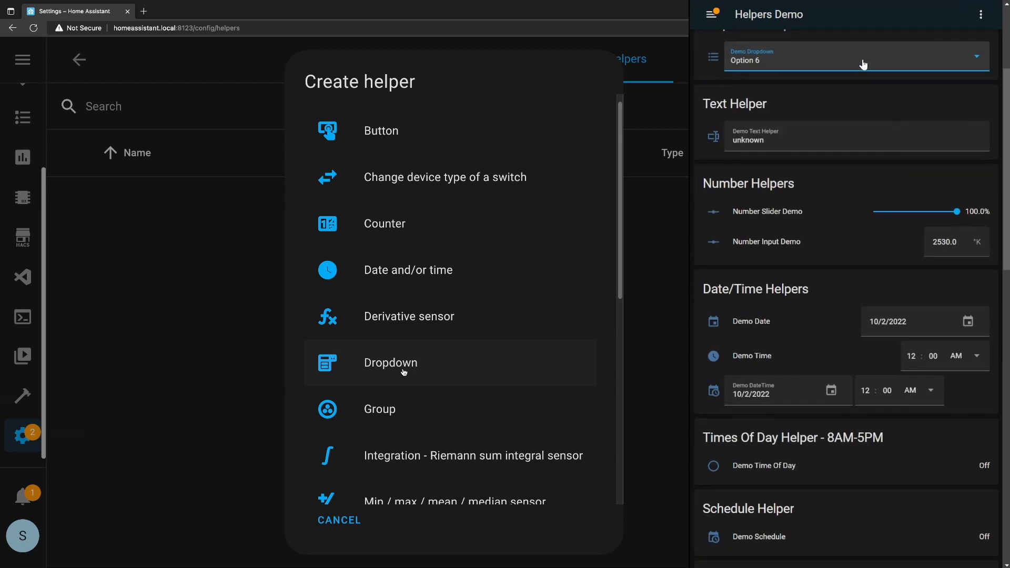
pyautogui.click(831, 142)
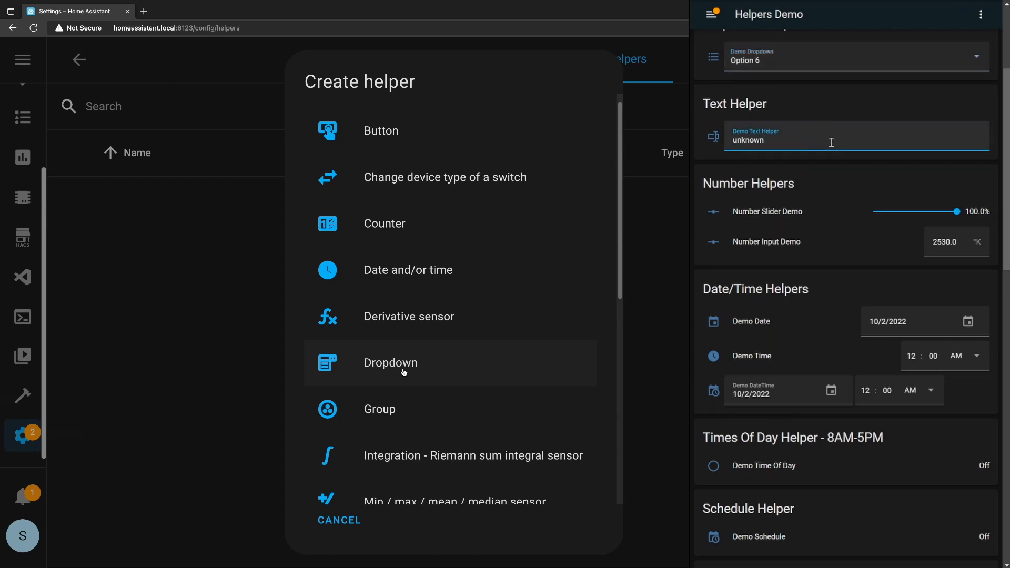
pyautogui.doubleClick(831, 142)
pyautogui.write('This is a Text Field')
# Step: Replace the Demo Text Helper's content with "This can contain whatever text we want"
pyautogui.tripleClick(834, 142)
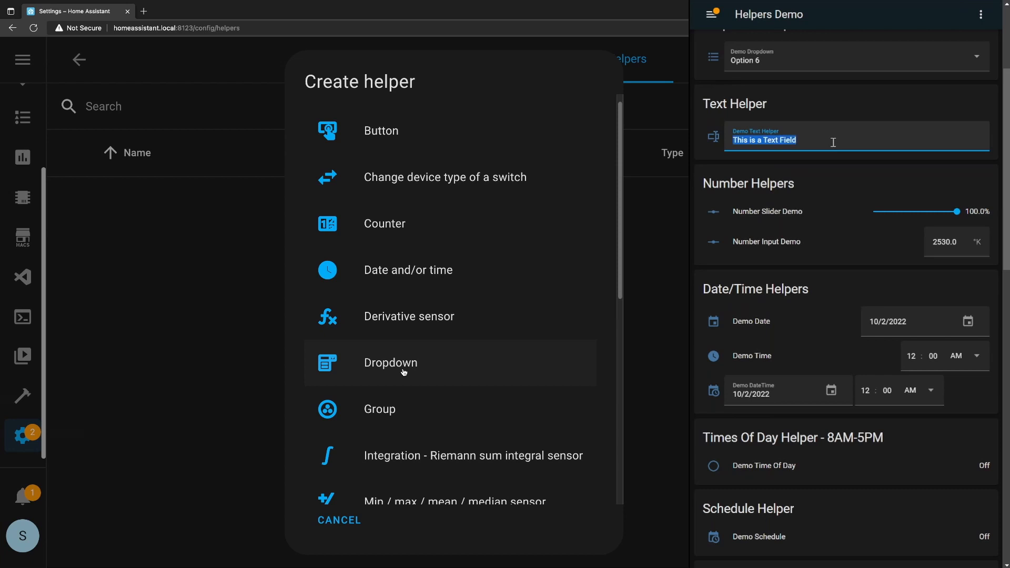
pyautogui.write('This can')
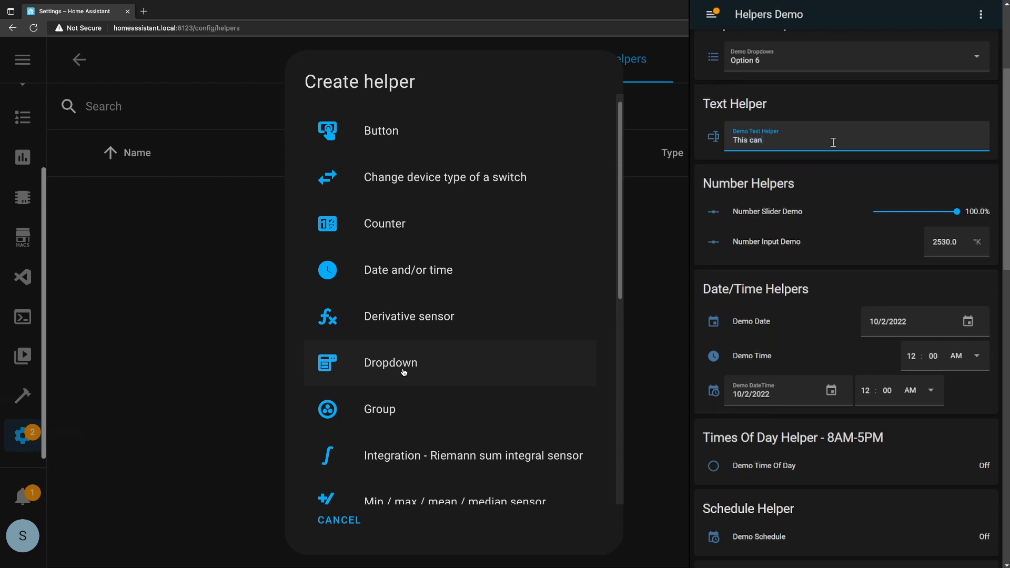
pyautogui.write(' tontain whatever text we want')
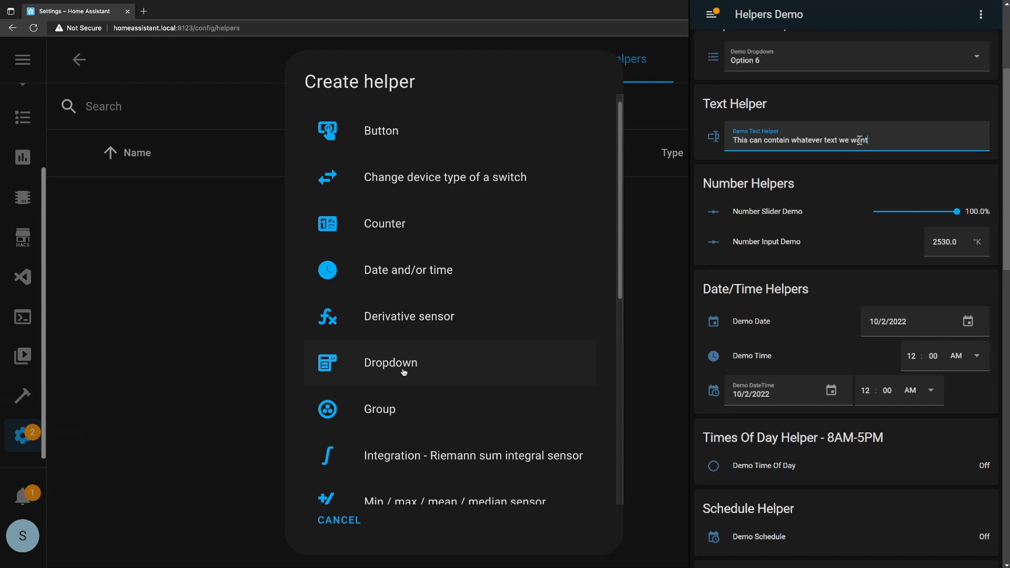
pyautogui.doubleClick(915, 141)
pyautogui.click(916, 140)
# Step: Set the Demo Text Helper's content to "Alfresco Door Sensor" and commit the entry
pyautogui.scroll(-2, 919, 138)
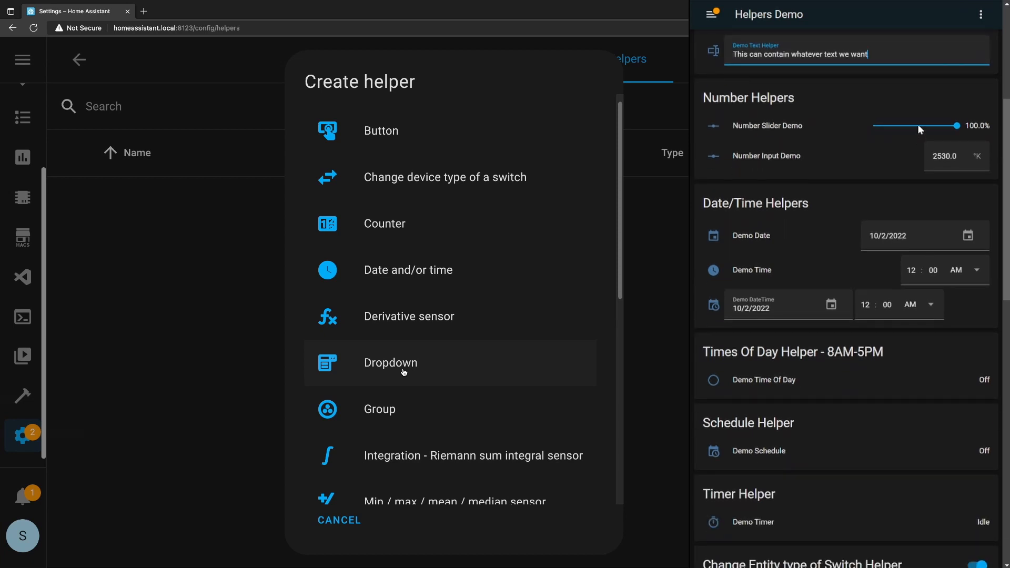
pyautogui.scroll(2, 917, 124)
pyautogui.tripleClick(896, 136)
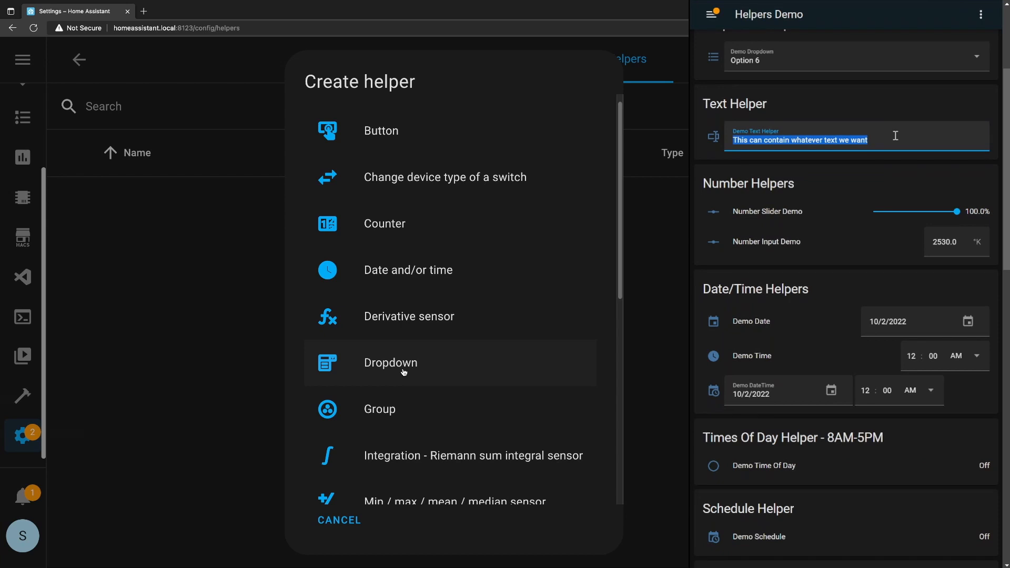
pyautogui.write('Alfres')
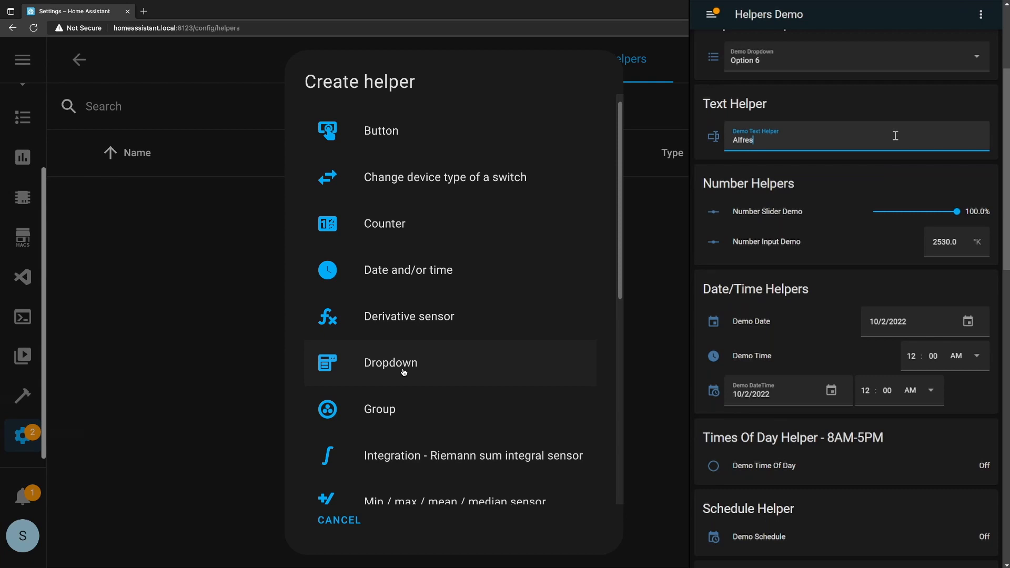
pyautogui.write('co Door Sensor')
pyautogui.click(928, 190)
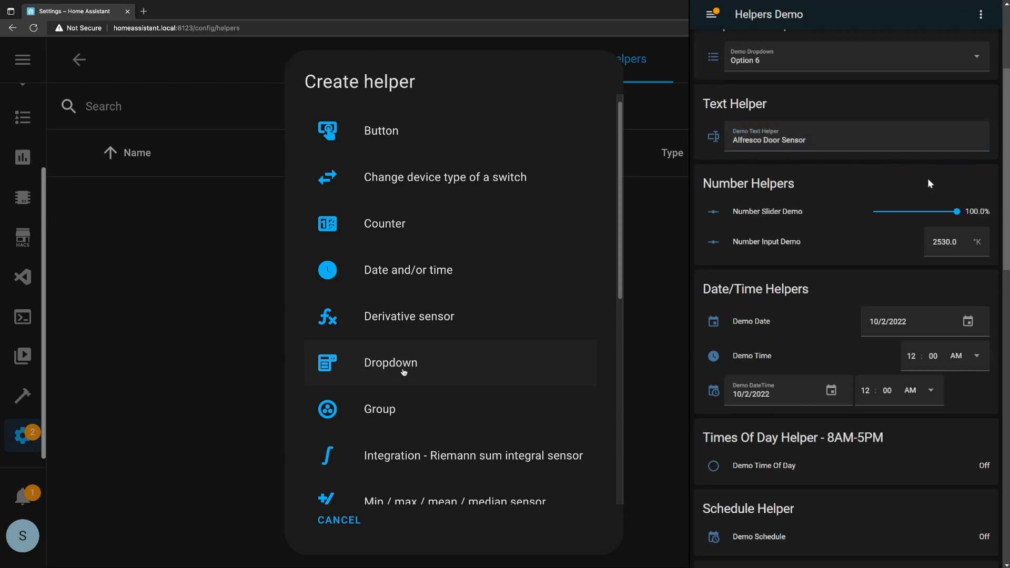
# Step: Lower the Number Slider Demo to 56%
pyautogui.scroll(-2, 928, 184)
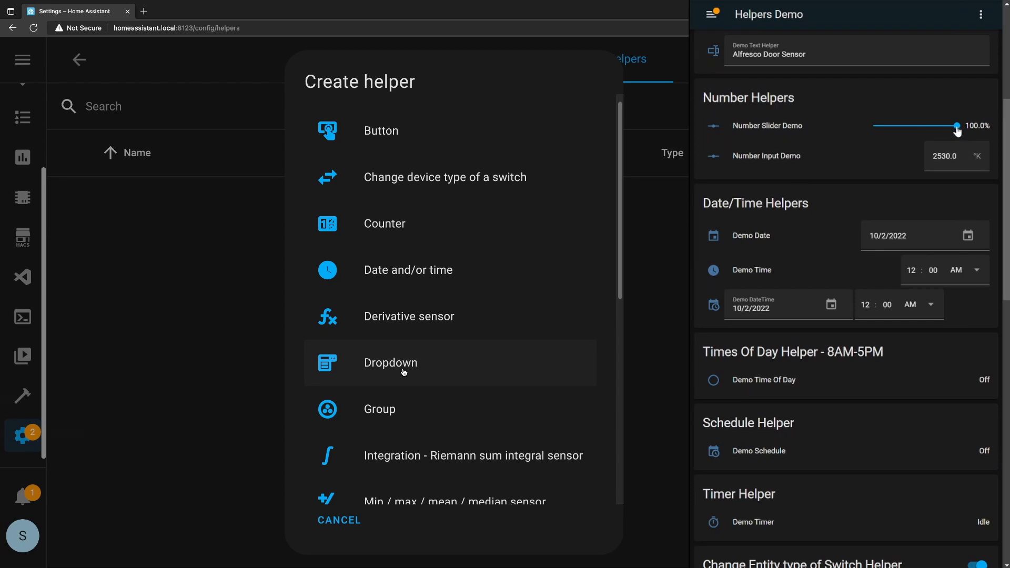
pyautogui.moveTo(957, 132); pyautogui.dragTo(920, 129)
# Step: Adjust the Number Input Demo value through repeated single increments of its stepper
pyautogui.click(963, 154)
pyautogui.click(963, 154)
pyautogui.click(963, 153)
pyautogui.click(963, 154)
pyautogui.click(962, 153)
pyautogui.click(963, 155)
pyautogui.click(962, 155)
pyautogui.click(962, 155)
pyautogui.click(963, 155)
pyautogui.click(964, 154)
pyautogui.click(963, 154)
pyautogui.click(963, 154)
pyautogui.click(962, 154)
pyautogui.click(962, 154)
pyautogui.click(962, 154)
pyautogui.click(962, 154)
pyautogui.click(963, 155)
pyautogui.click(963, 156)
pyautogui.click(963, 155)
# Step: Try to set the Number Input Demo to 6500 °K
pyautogui.doubleClick(945, 156)
pyautogui.write('6500')
pyautogui.press('Return')
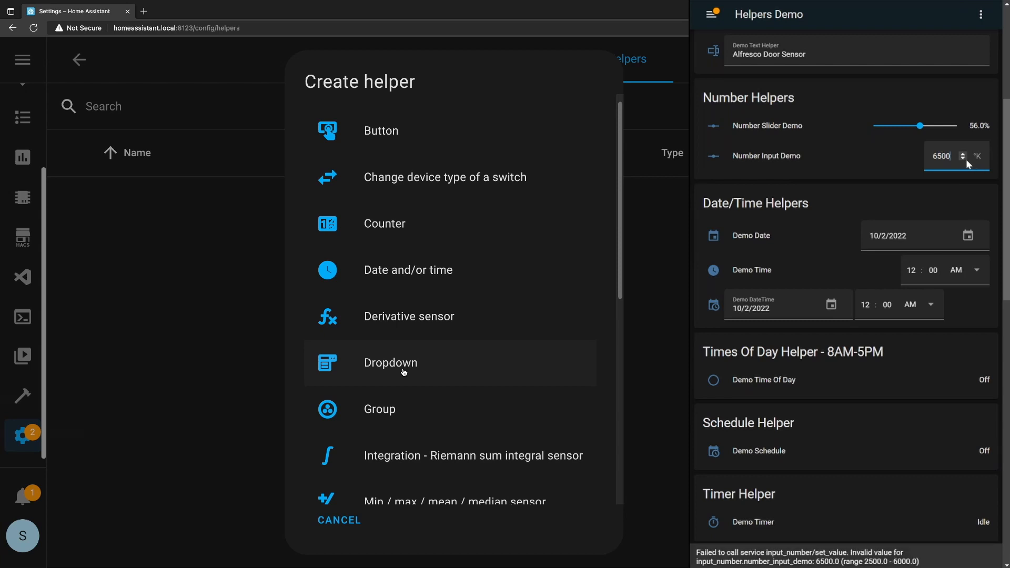
# Step: Lower the Number Input Demo to 5480 °K by repeatedly decrementing it with its stepper
pyautogui.click(963, 159)
pyautogui.click(963, 158)
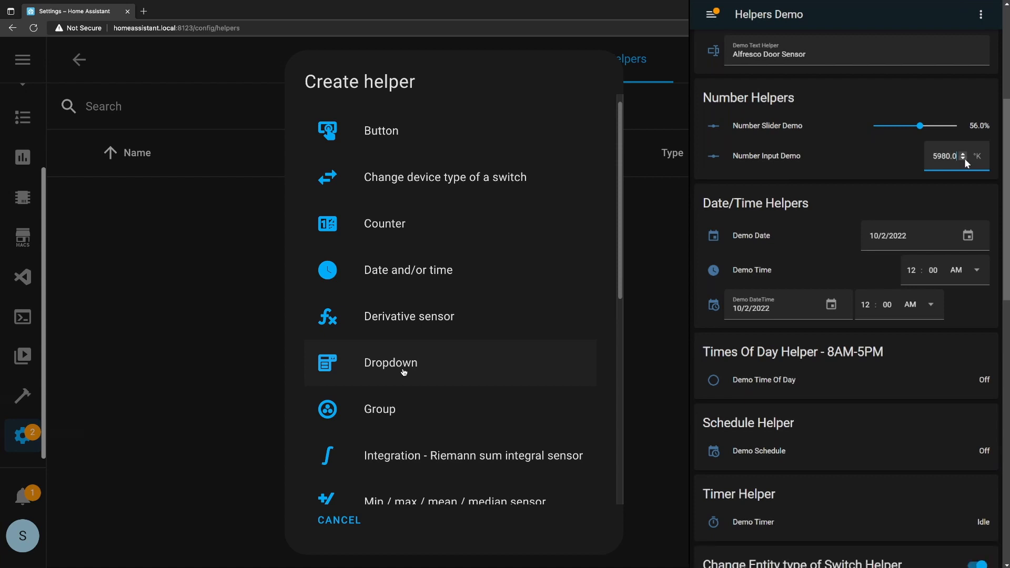
pyautogui.click(964, 159)
pyautogui.click(964, 159)
pyautogui.click(849, 104)
# Step: Adjust the Number Slider Demo up and back down, leaving it at 45%
pyautogui.moveTo(923, 130); pyautogui.dragTo(938, 128)
pyautogui.moveTo(934, 131); pyautogui.dragTo(910, 131)
pyautogui.click(950, 157)
# Step: Look at the calendar pickers of the Demo DateTime and Demo Date helpers without choosing another day
pyautogui.moveTo(965, 194); pyautogui.dragTo(975, 253)
pyautogui.scroll(-2, 837, 225)
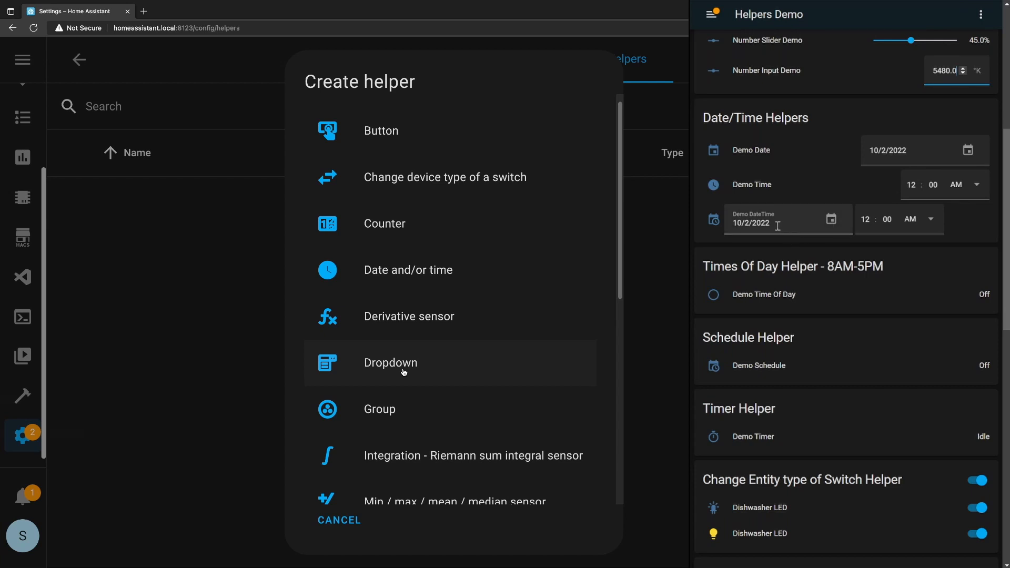
pyautogui.click(831, 220)
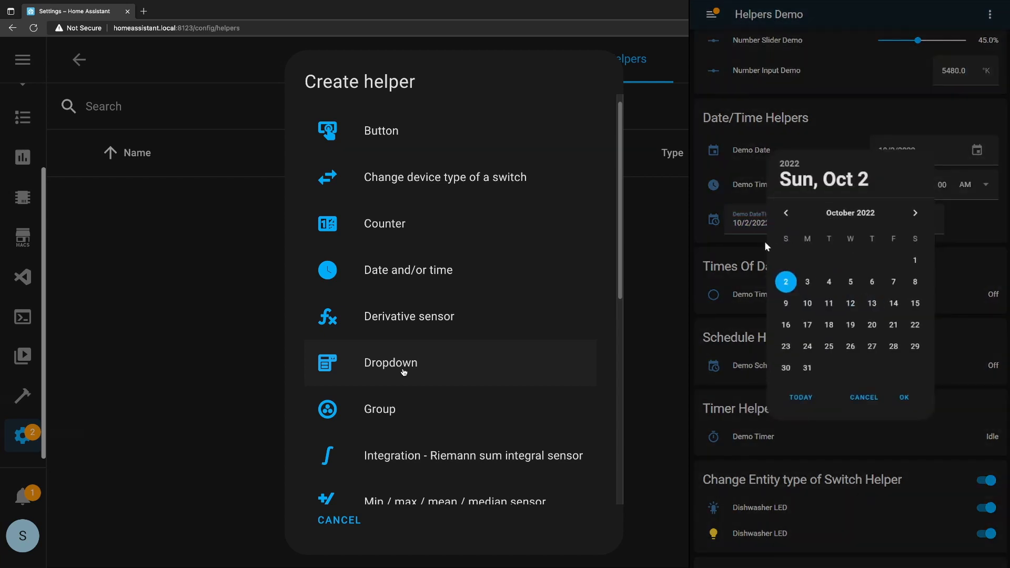
pyautogui.click(746, 236)
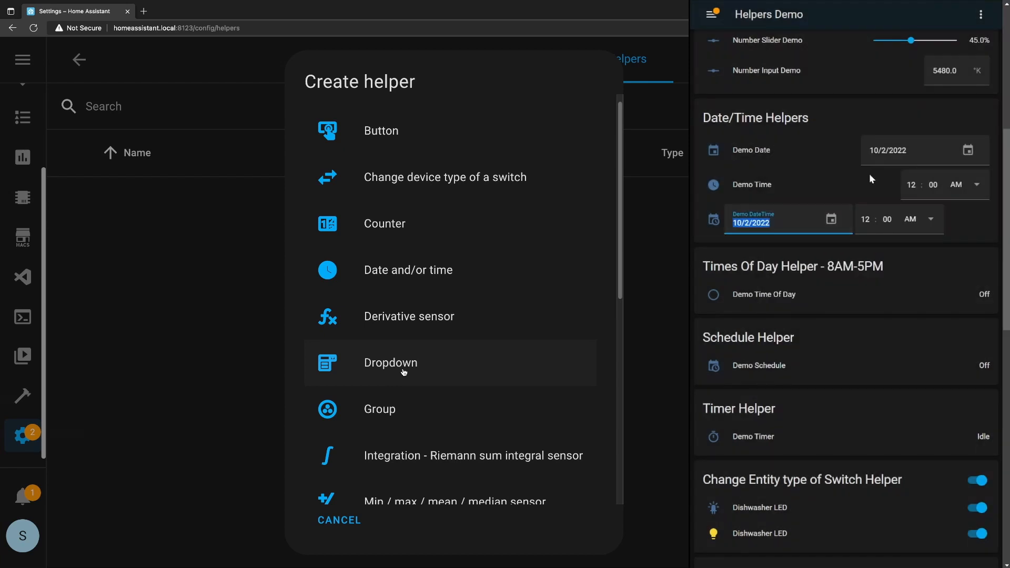
pyautogui.click(968, 151)
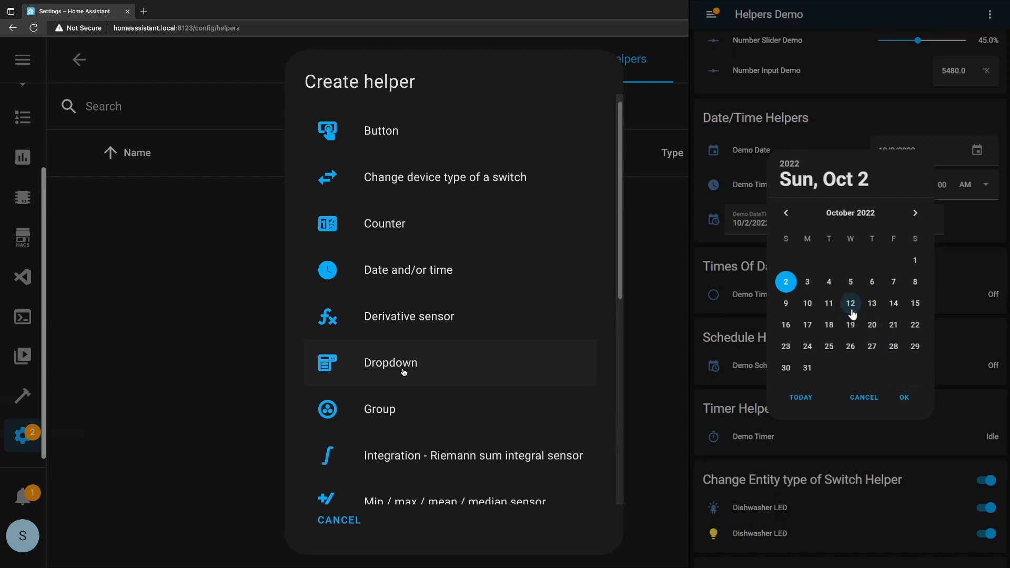
pyautogui.click(900, 397)
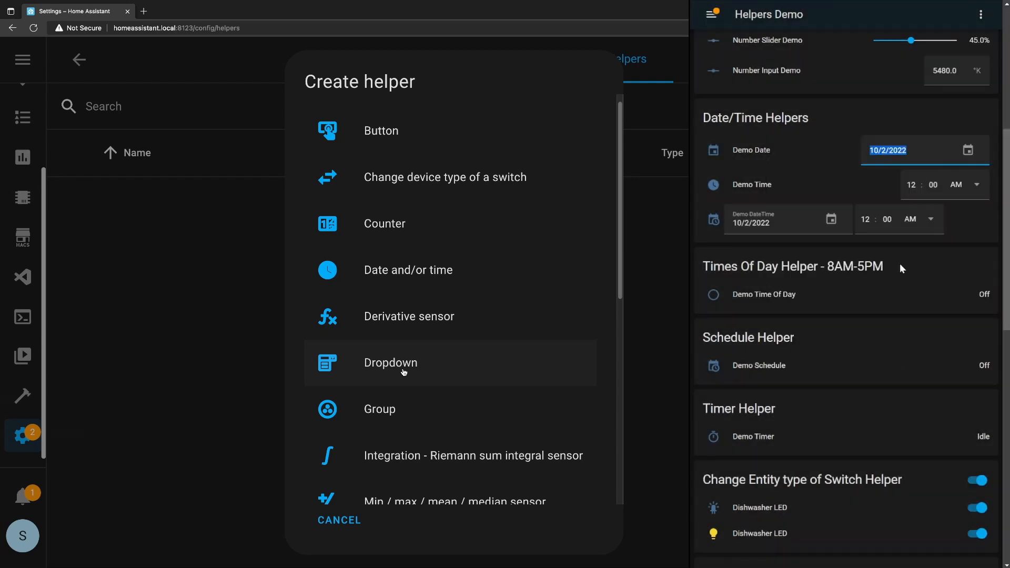
# Step: Set the Demo Time helper to 6:00 AM and close its details
pyautogui.click(911, 184)
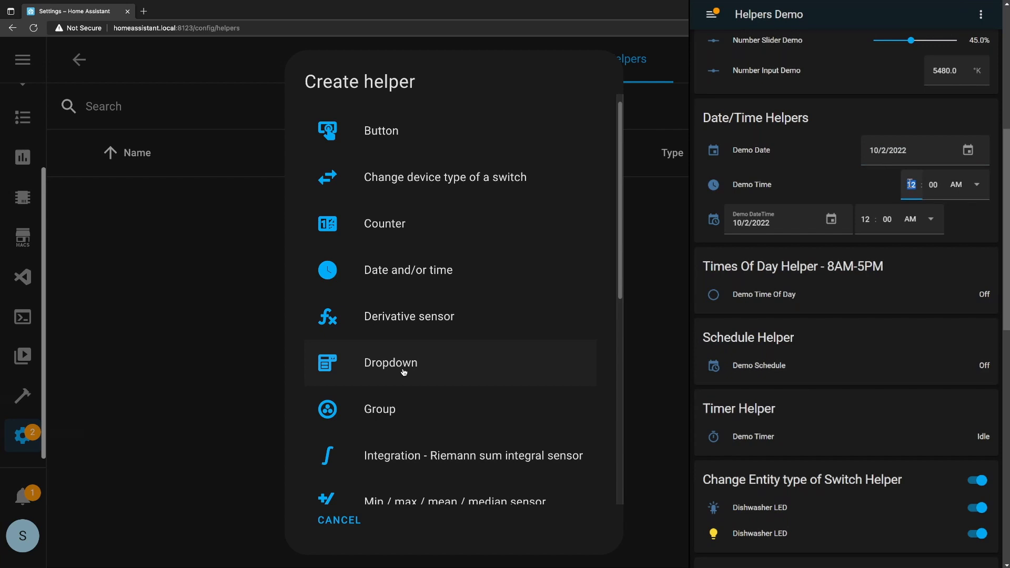
pyautogui.write('6')
pyautogui.click(934, 184)
pyautogui.click(883, 191)
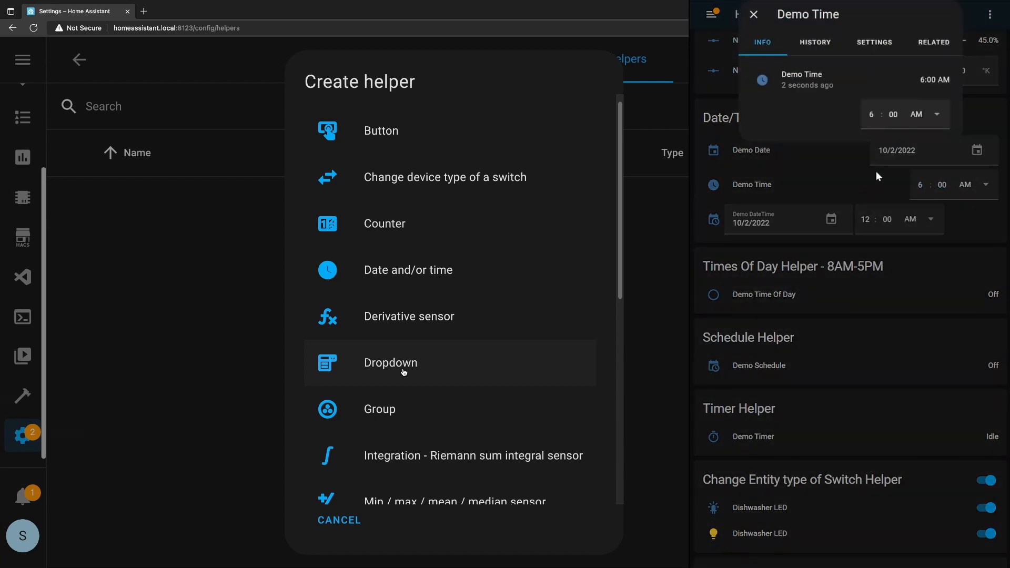
pyautogui.click(753, 14)
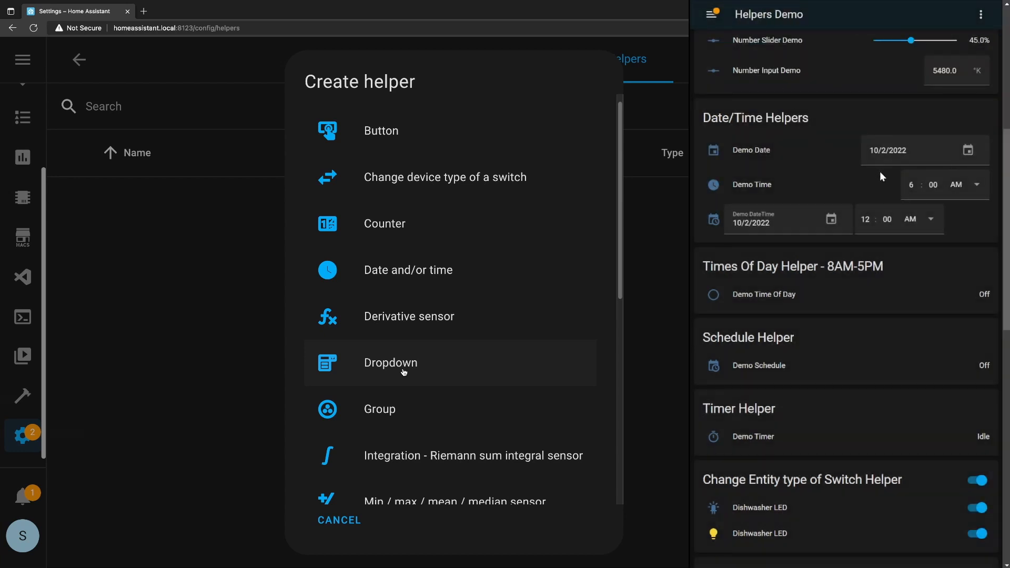
# Step: Set the Demo Time helper to 9:00 AM and close its details
pyautogui.click(910, 185)
pyautogui.write('9')
pyautogui.click(913, 192)
pyautogui.click(753, 15)
# Step: Accept October 2, 2022 for the Demo Date and set the Demo DateTime to 10/12/2022 at 10:00 AM
pyautogui.click(967, 150)
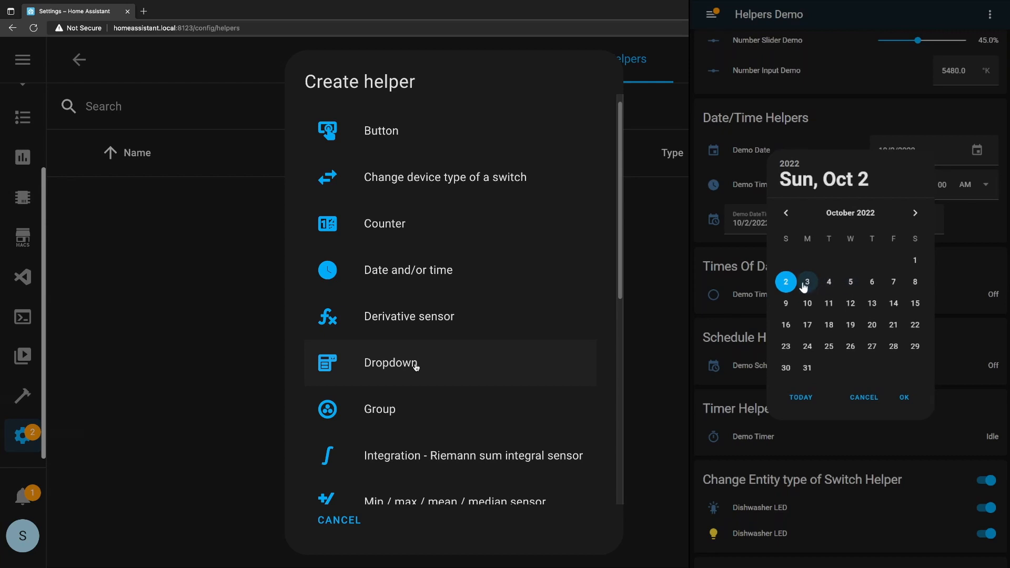
pyautogui.click(904, 400)
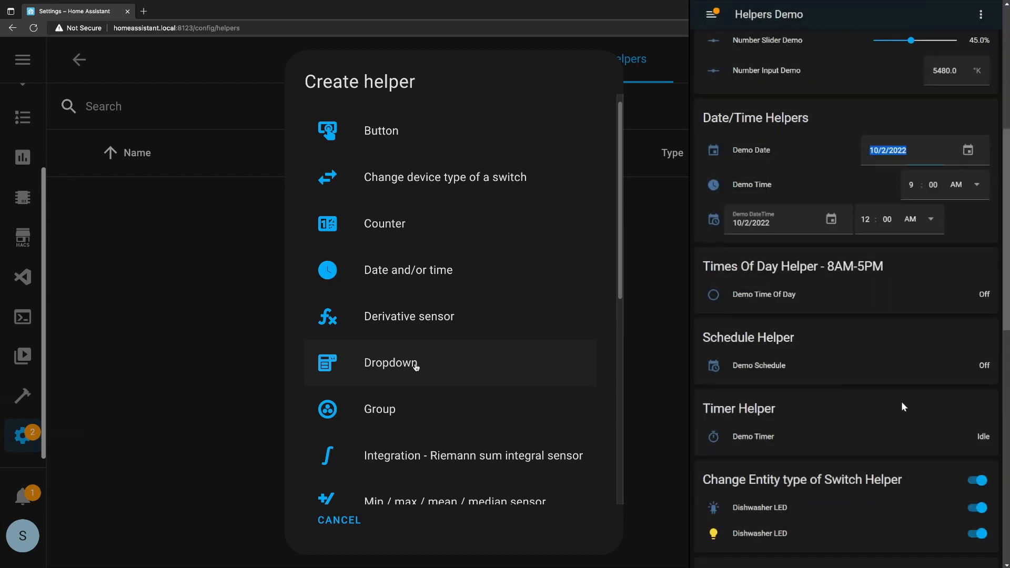
pyautogui.click(774, 225)
pyautogui.click(857, 312)
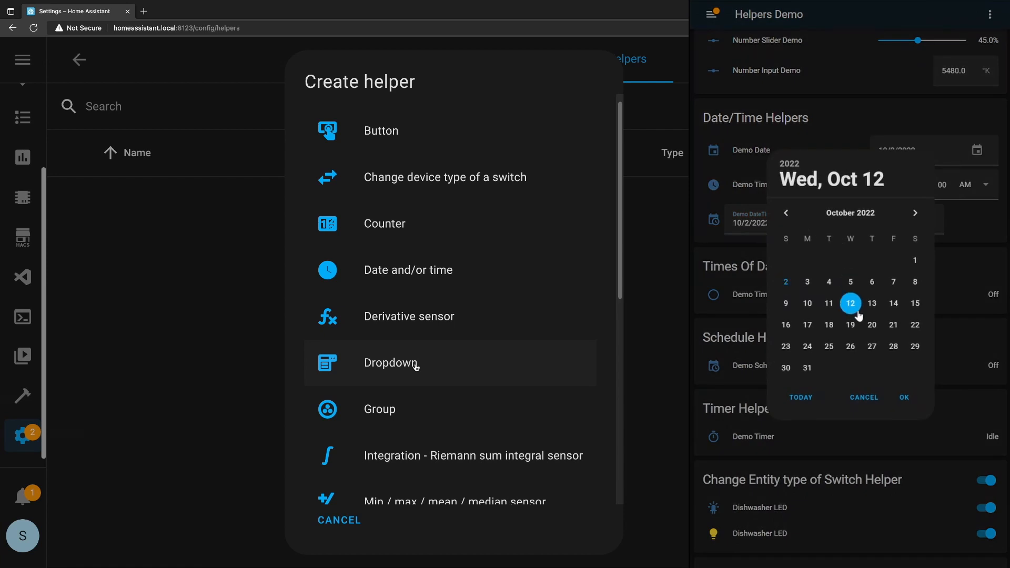
pyautogui.click(904, 398)
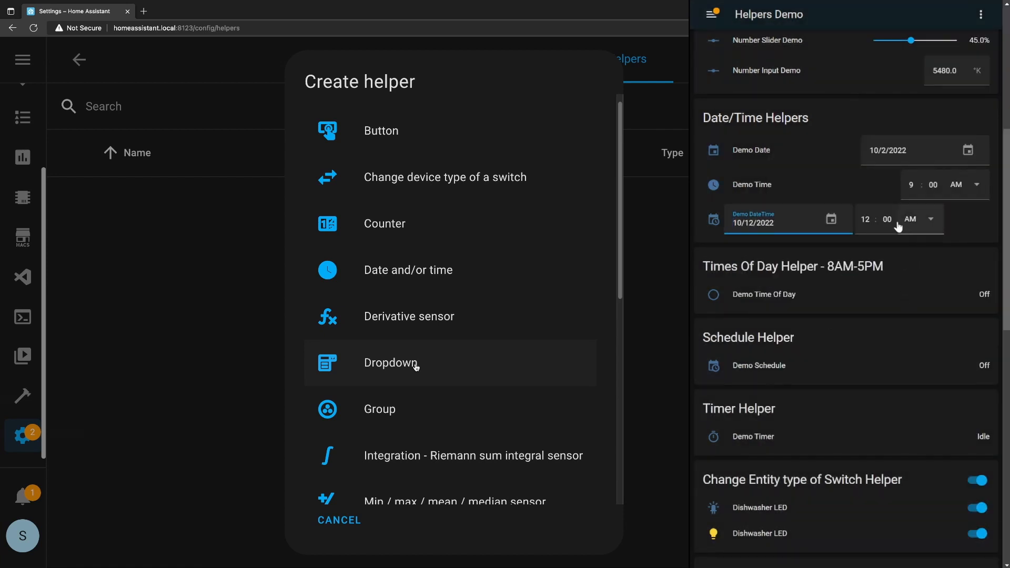
pyautogui.click(863, 220)
pyautogui.write('10')
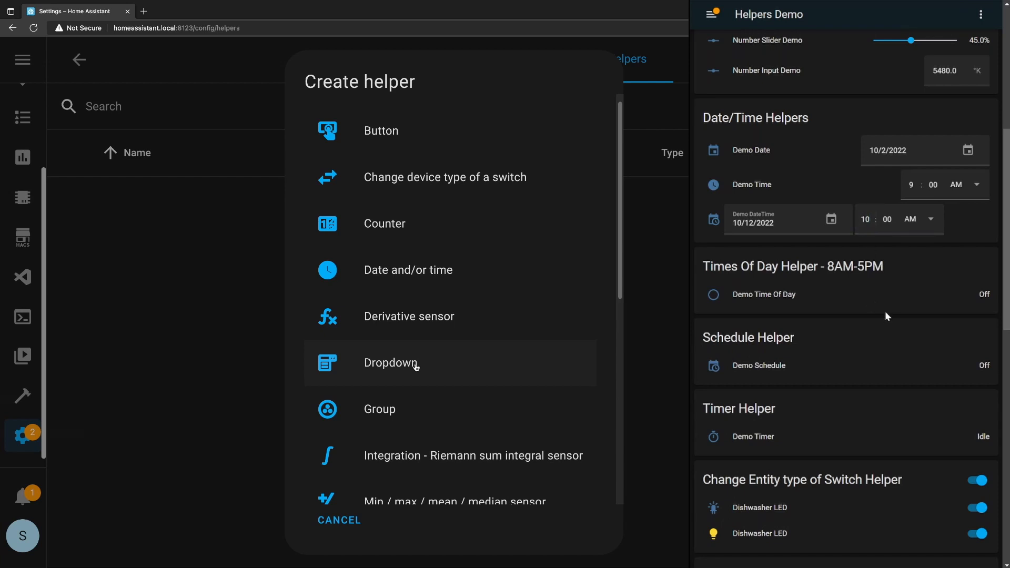
# Step: Examine the Demo Time Of Day helper's details, including its After and Before attributes, and close them
pyautogui.scroll(-3, 885, 311)
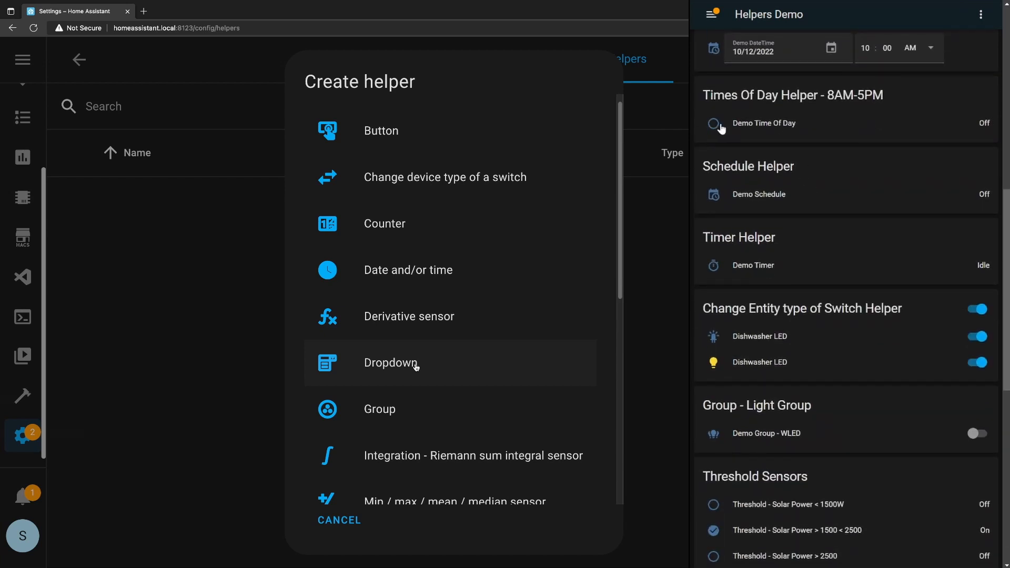
pyautogui.click(720, 125)
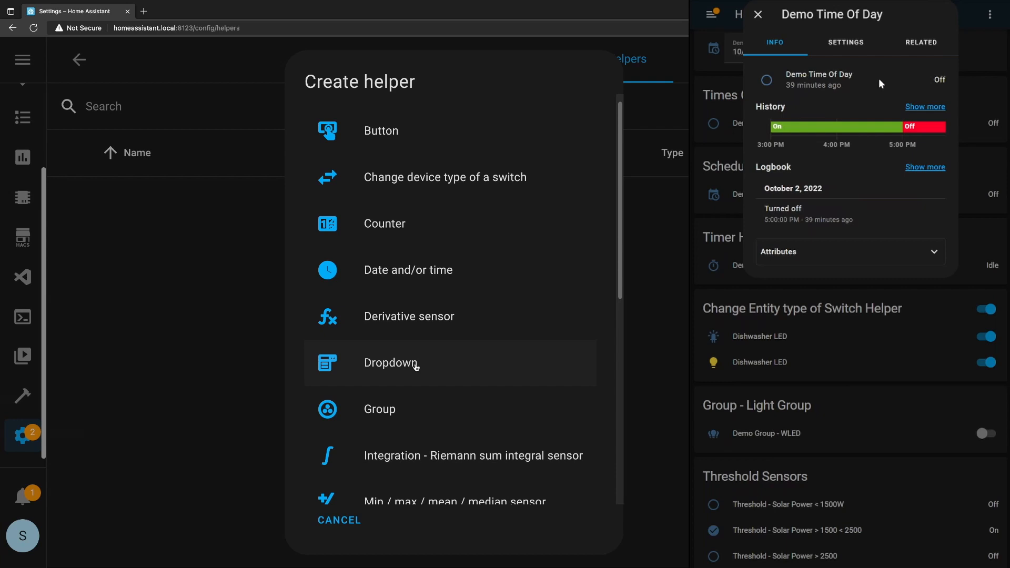
pyautogui.click(932, 253)
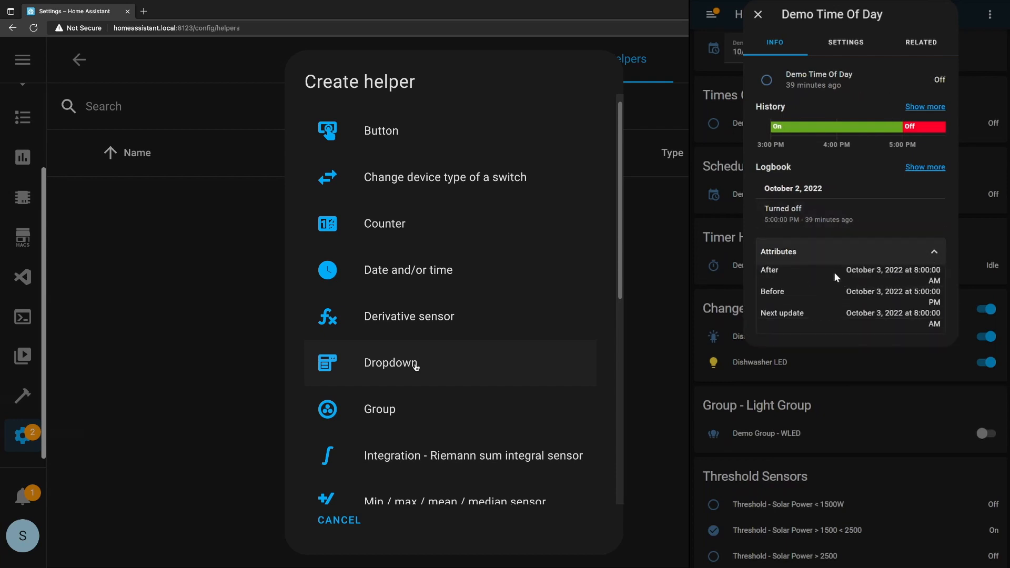
pyautogui.moveTo(846, 269); pyautogui.dragTo(942, 272)
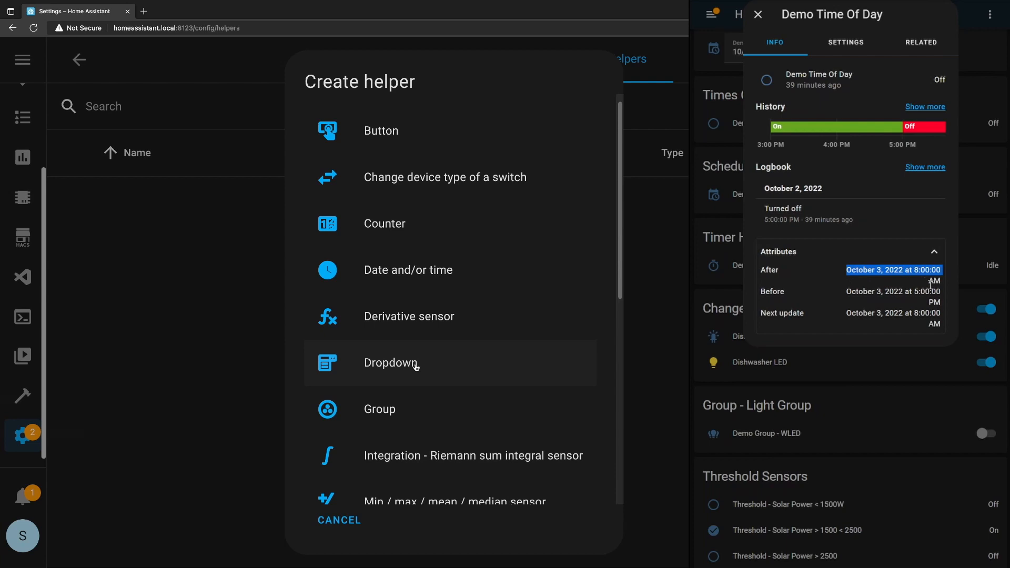
pyautogui.moveTo(840, 293); pyautogui.dragTo(942, 294)
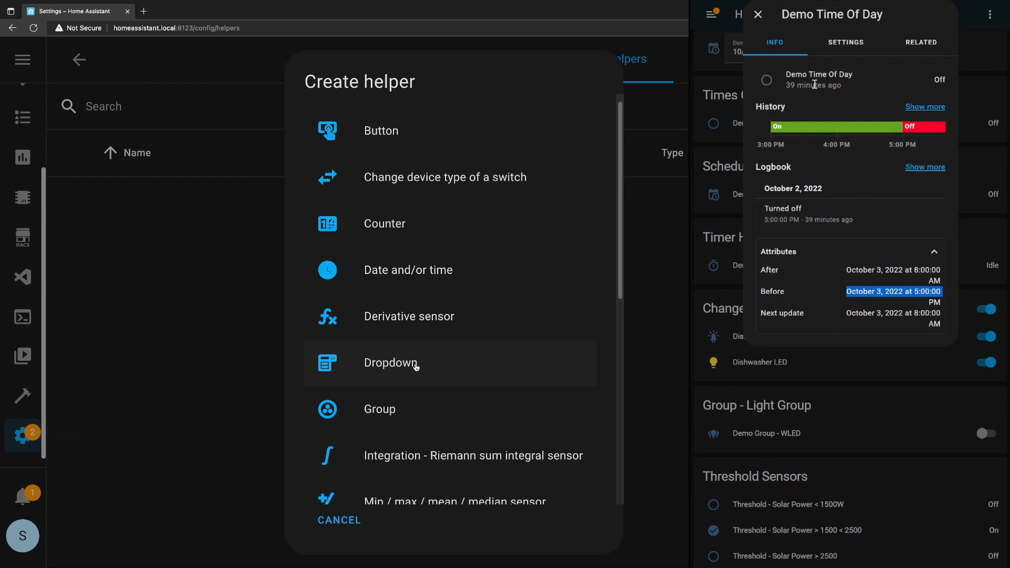
pyautogui.click(758, 14)
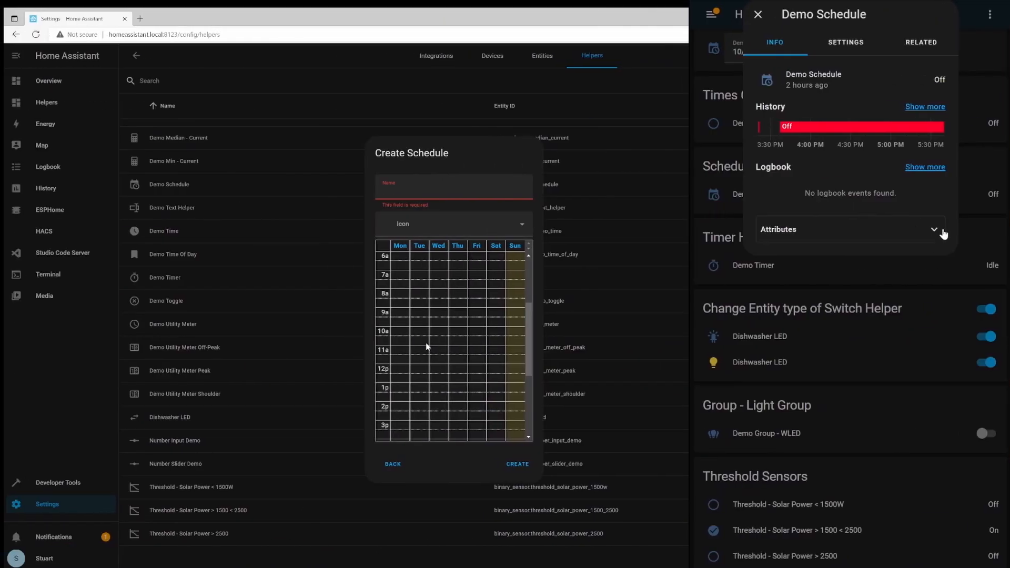
# Step: Check the Next event attribute in the Demo Schedule helper's details
pyautogui.click(943, 231)
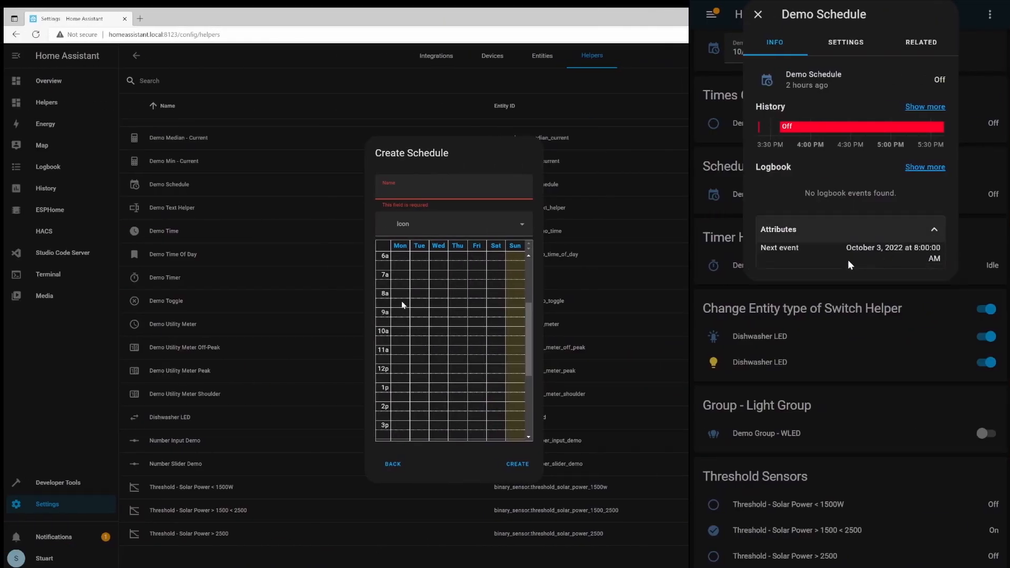
pyautogui.moveTo(845, 250); pyautogui.dragTo(893, 259)
# Step: Try to block out Monday 8:00a–1:00p, Tuesday 8:30a–12:00p, Wednesday and Thursday 9:00a–1:00p and Friday in the new schedule, opening the Demo Schedule's full history
pyautogui.moveTo(400, 291); pyautogui.dragTo(400, 381)
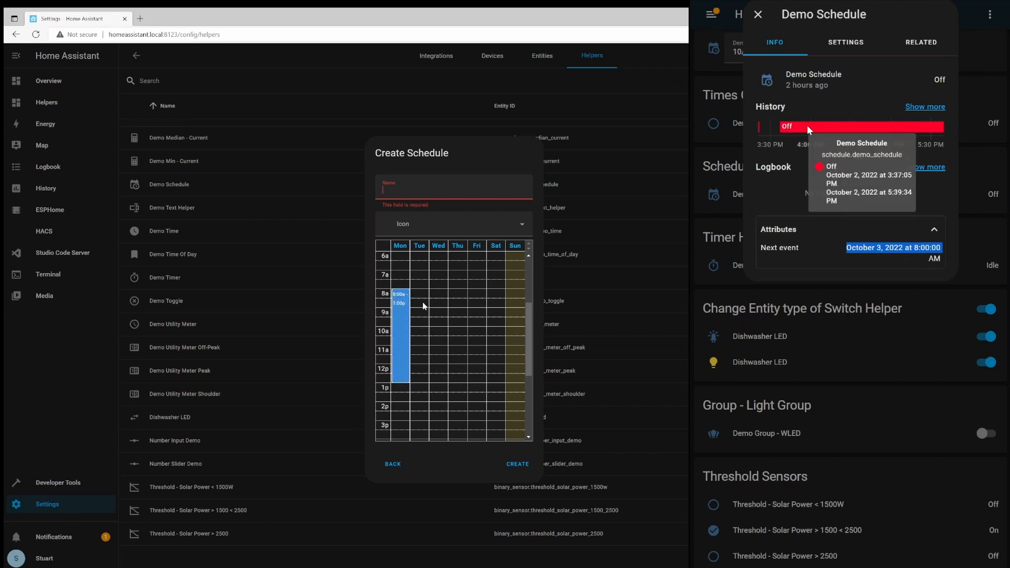
pyautogui.moveTo(419, 300); pyautogui.dragTo(425, 362)
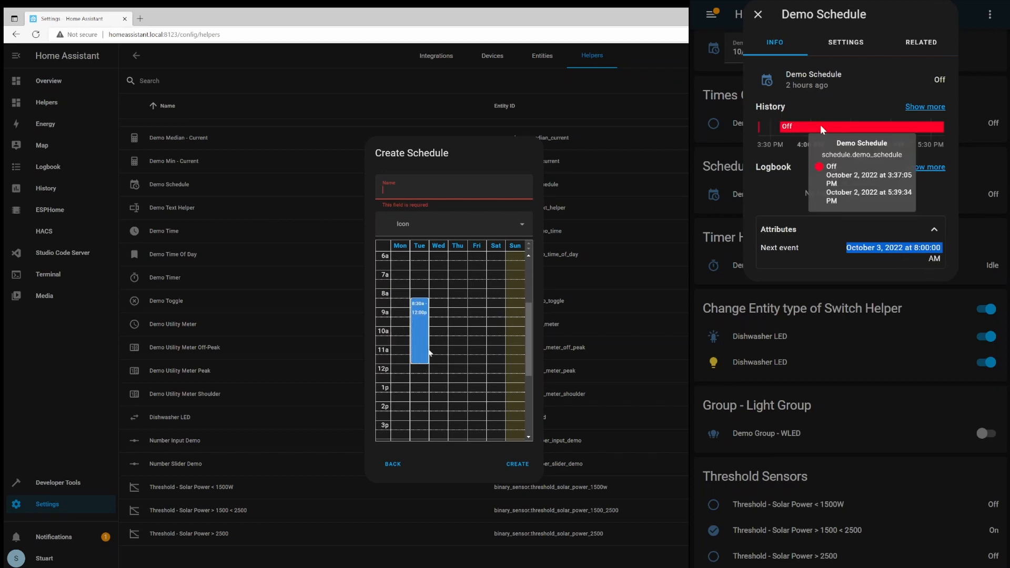
pyautogui.moveTo(439, 315); pyautogui.dragTo(444, 378)
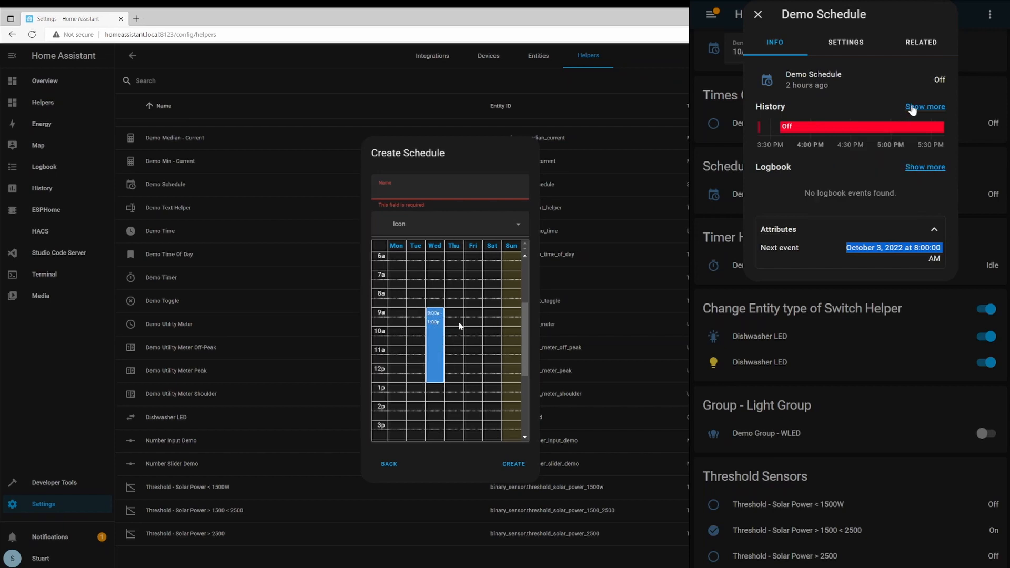
pyautogui.click(912, 108)
pyautogui.moveTo(459, 315); pyautogui.dragTo(463, 378)
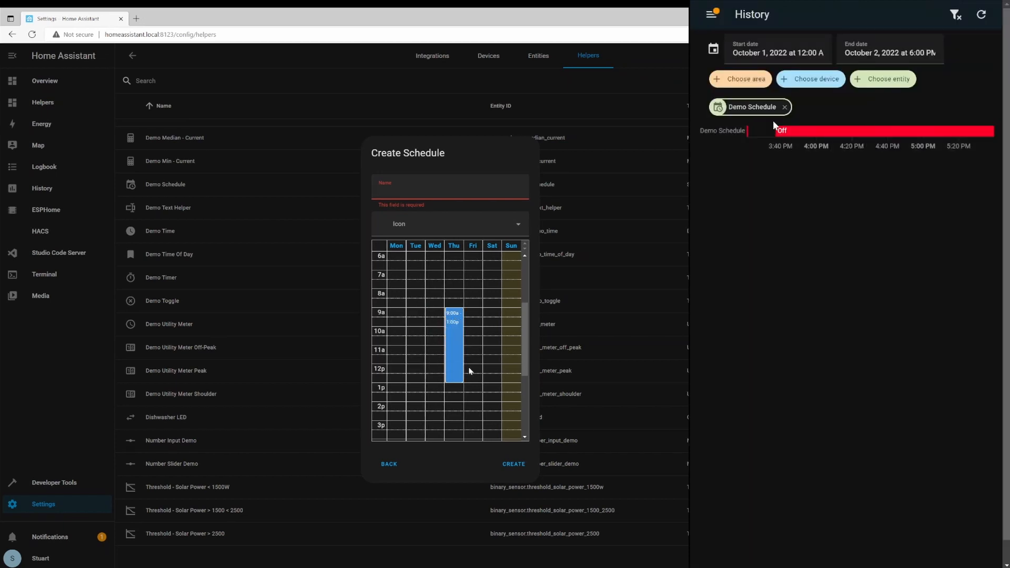
pyautogui.moveTo(474, 318); pyautogui.dragTo(481, 427)
# Step: Name the new schedule helper "Schedule Demo" and create it
pyautogui.click(517, 467)
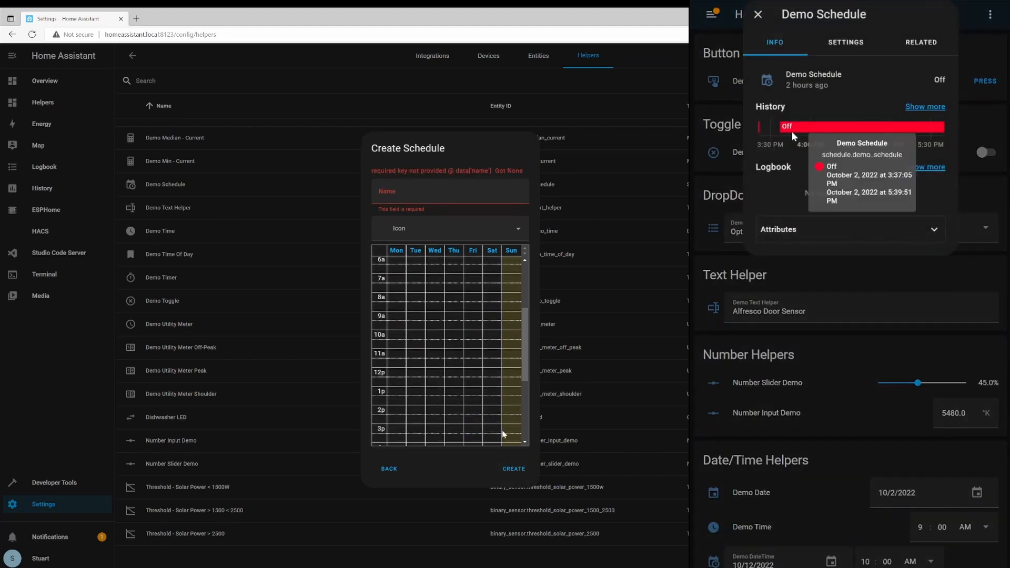
pyautogui.click(403, 193)
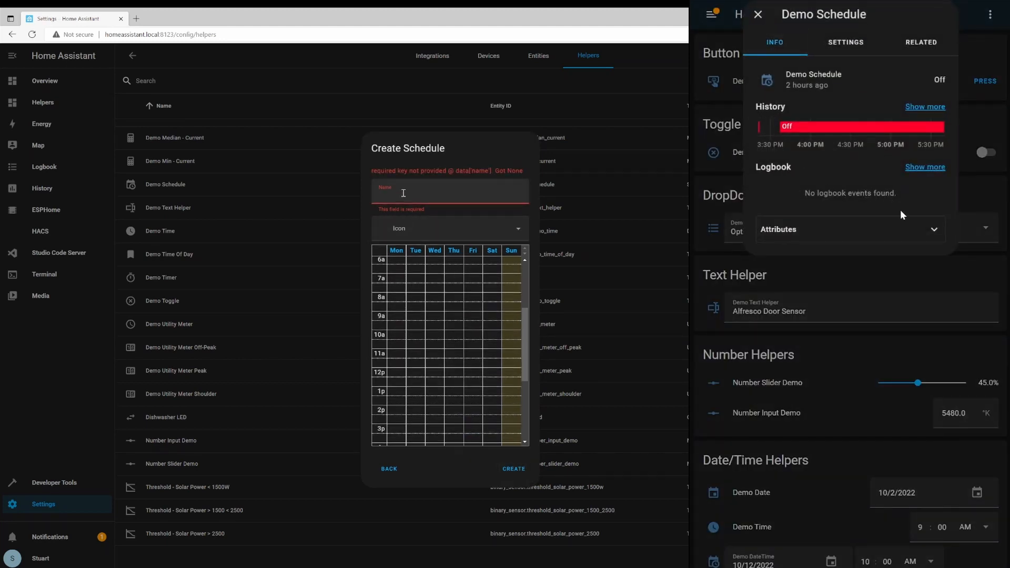
pyautogui.write('Schedule Demo')
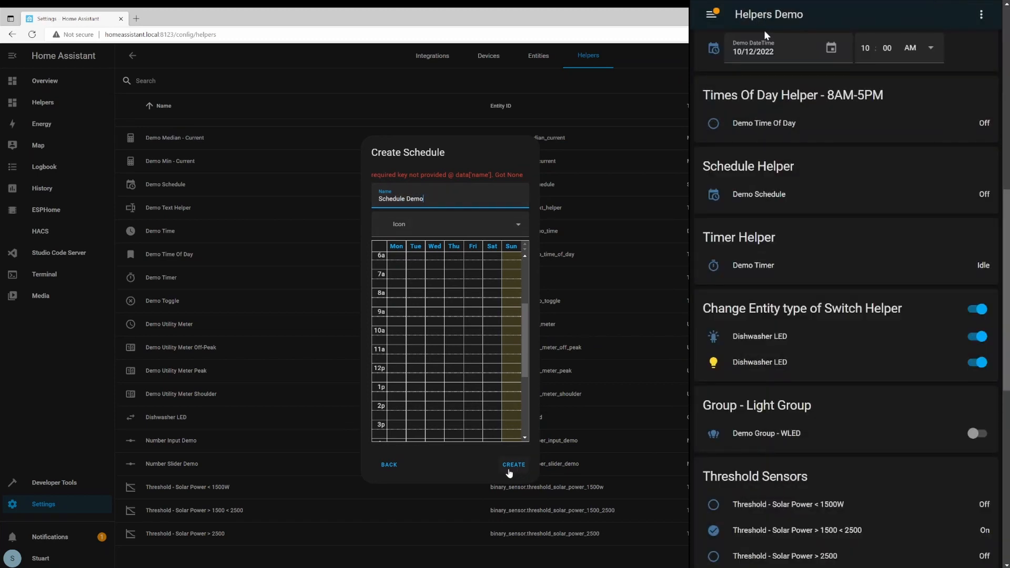
pyautogui.click(513, 465)
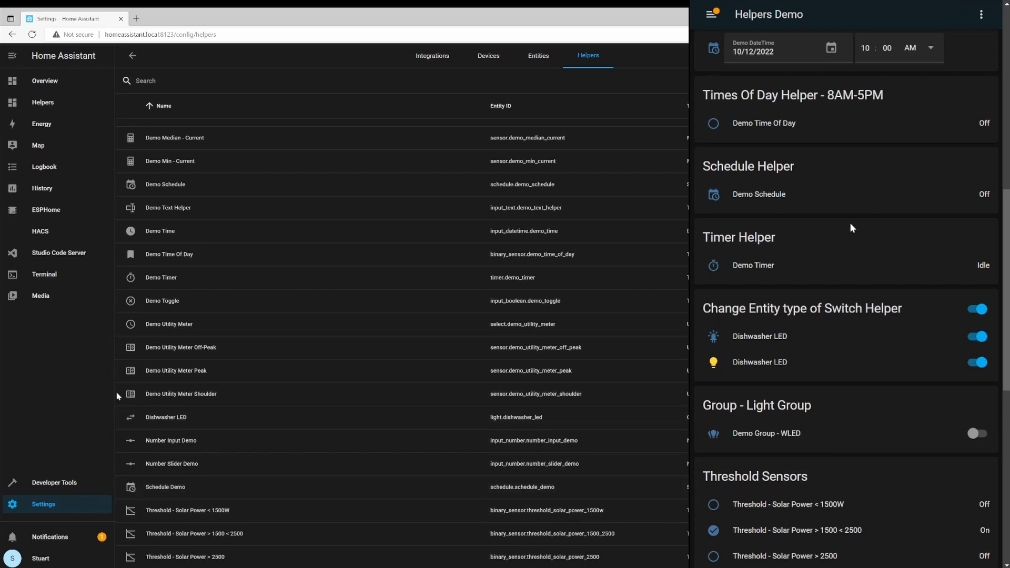
# Step: Review the weekly grid in the settings of the Schedule Demo helper and close them
pyautogui.click(134, 490)
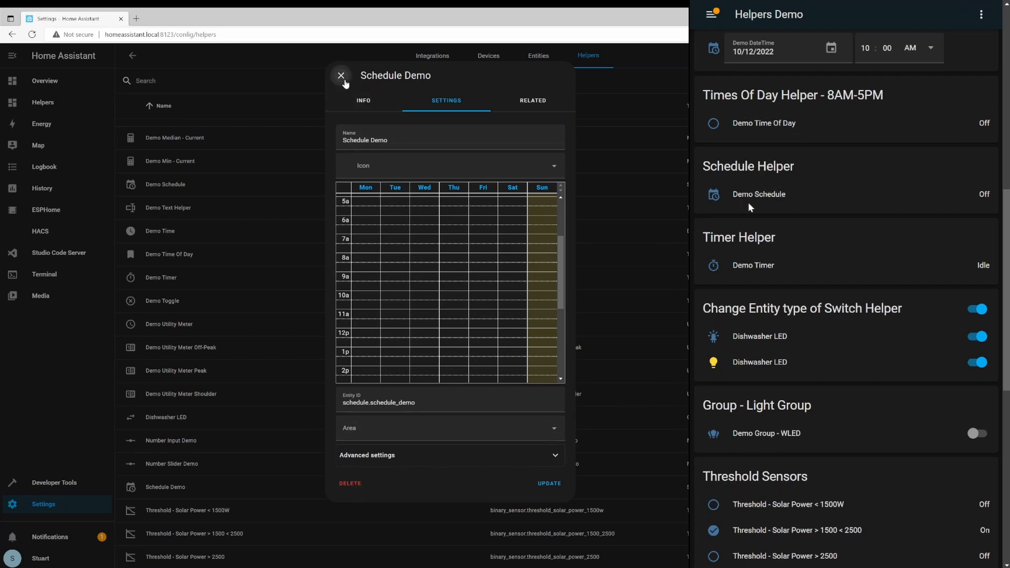
pyautogui.click(341, 75)
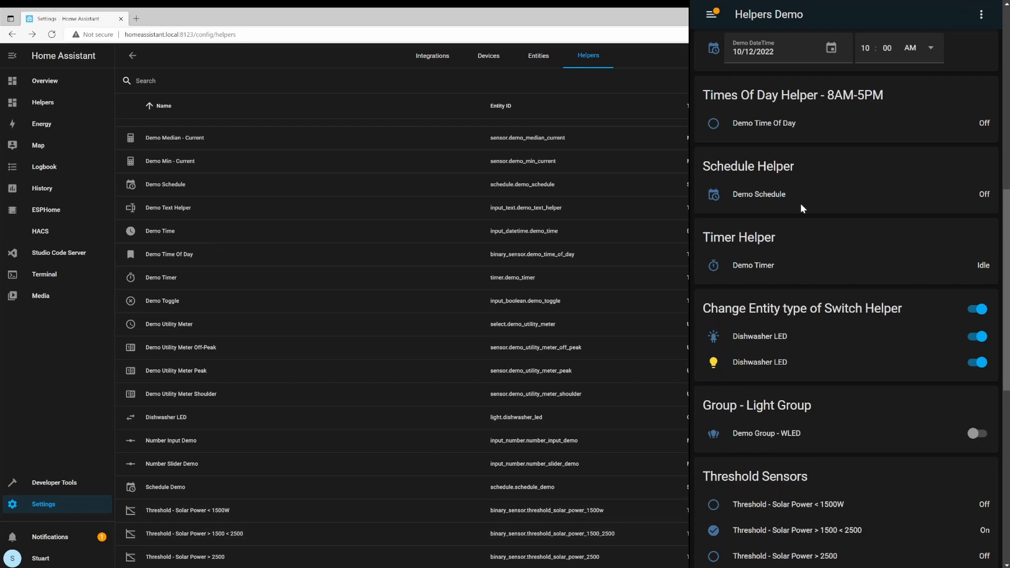
# Step: Look through the hours grid of a new schedule helper form and return to the list of helper types
pyautogui.click(418, 356)
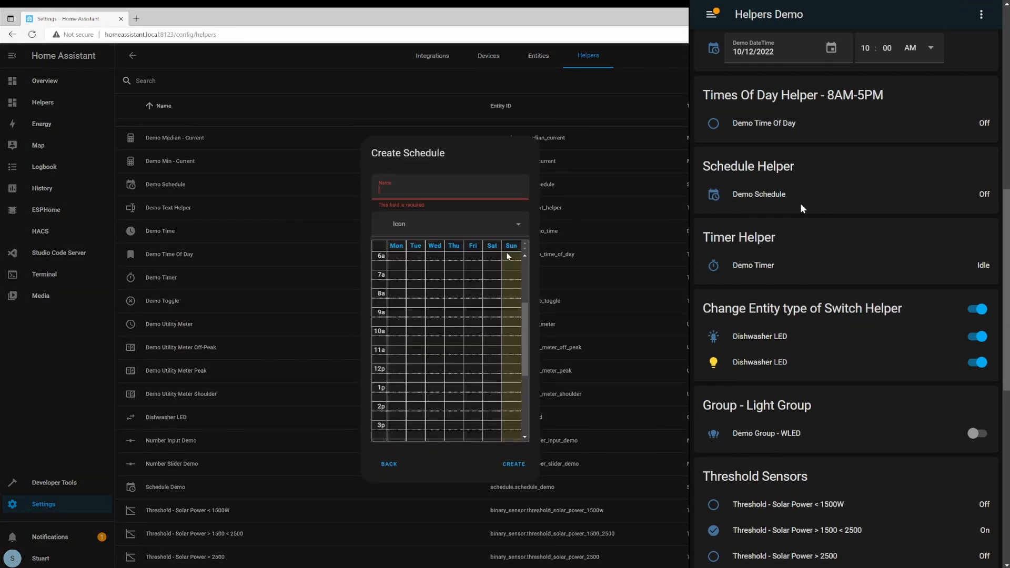
pyautogui.moveTo(528, 324); pyautogui.dragTo(531, 349)
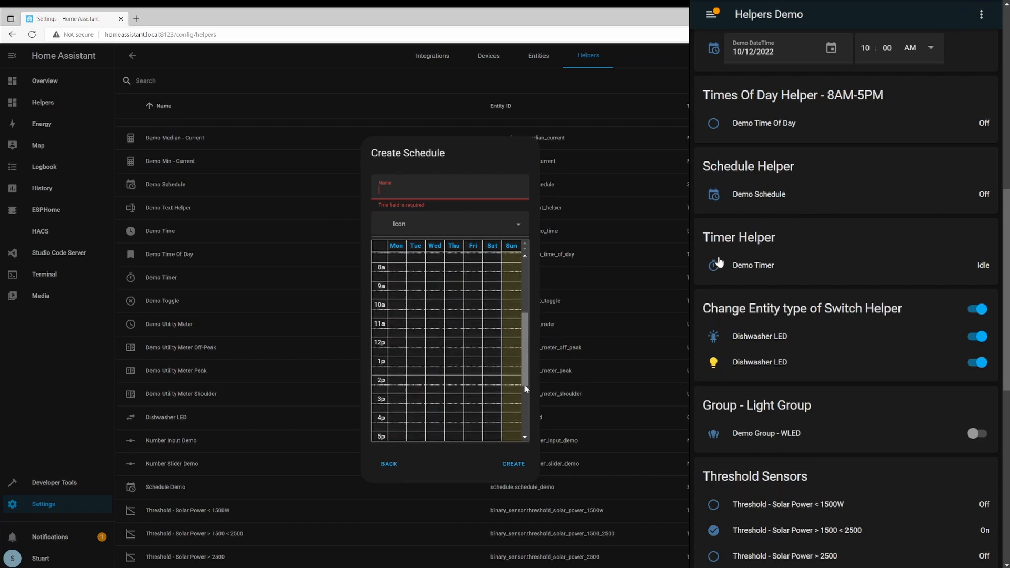
pyautogui.click(389, 464)
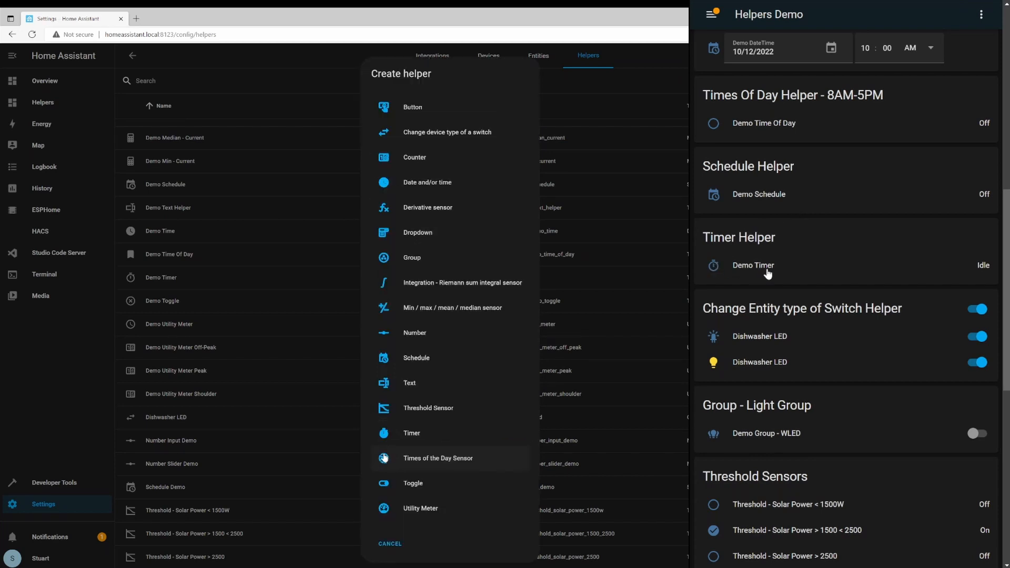
# Step: Begin a new timer helper named "Timer Demo" and start the existing Demo Timer with its attributes expanded
pyautogui.click(714, 266)
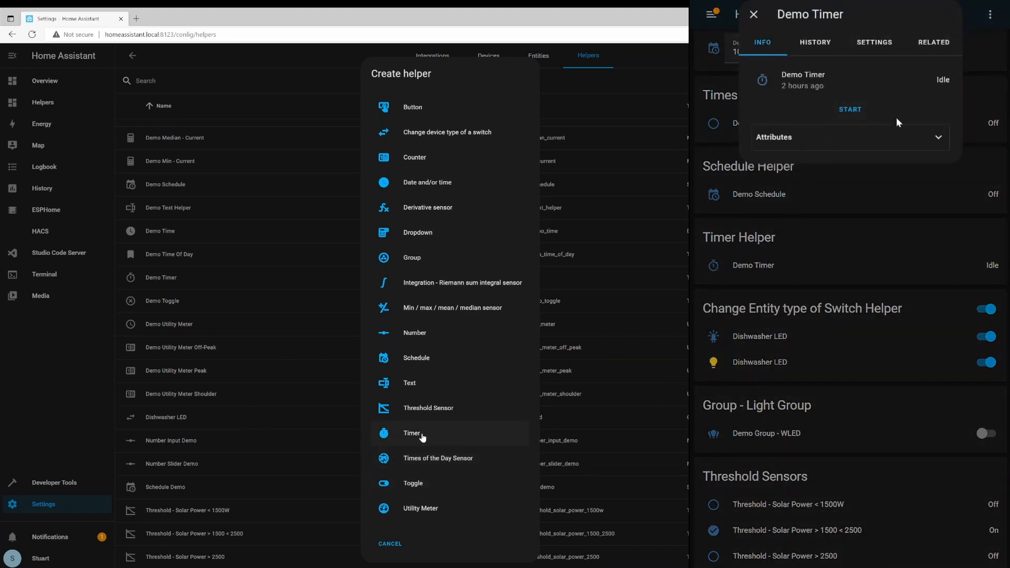
pyautogui.click(421, 434)
pyautogui.click(938, 137)
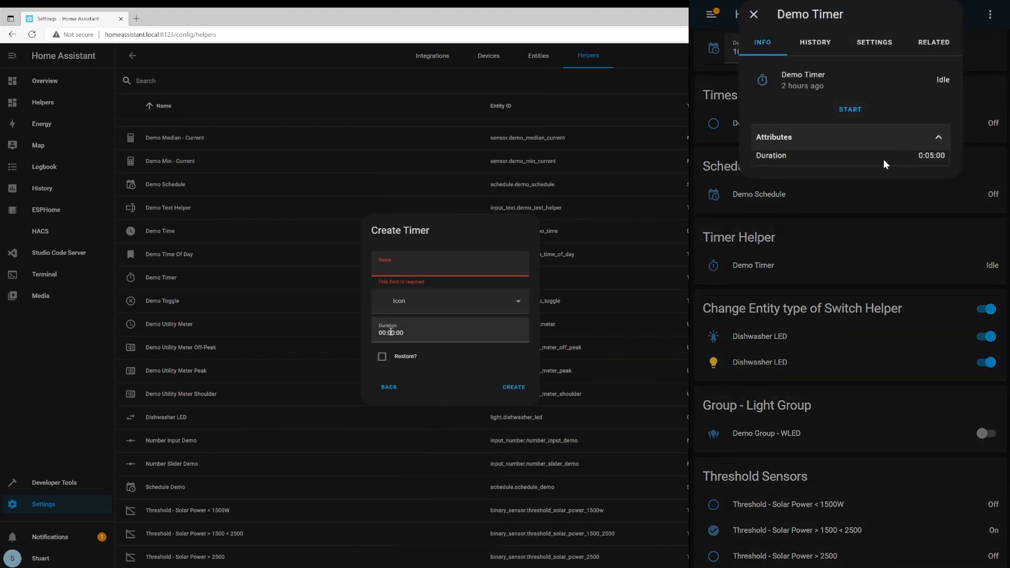
pyautogui.write('Timer Demo')
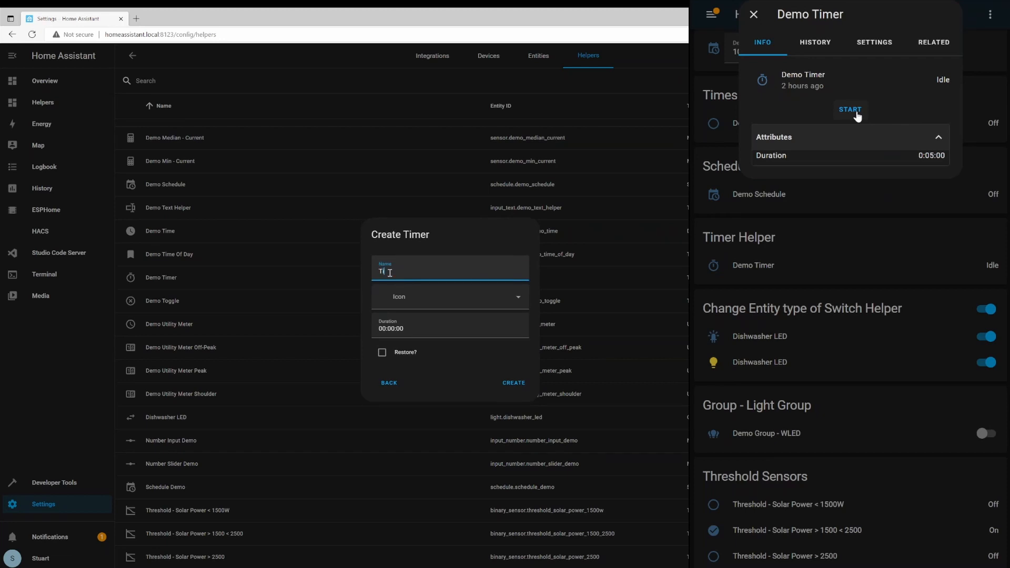
pyautogui.click(856, 111)
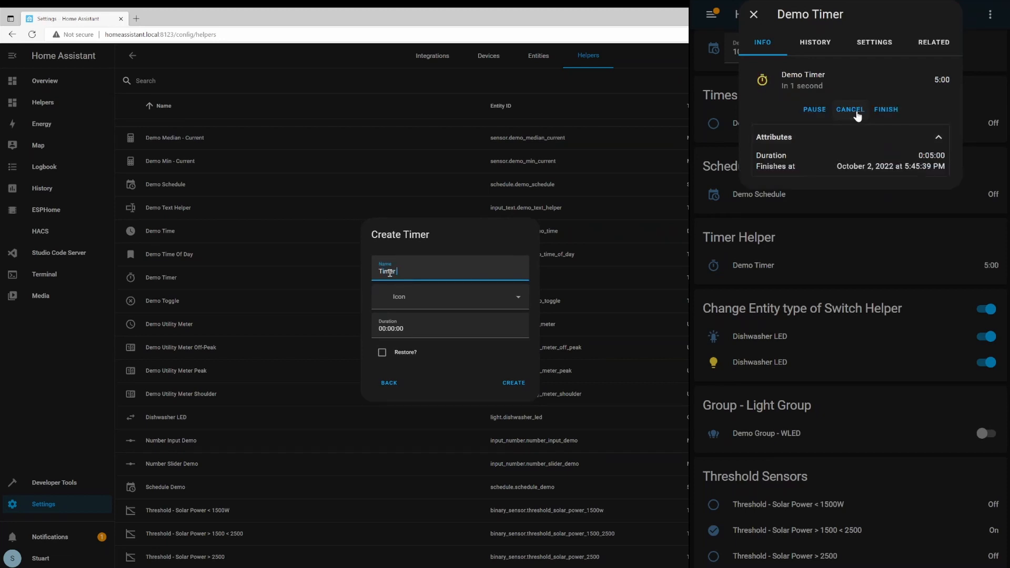
# Step: Set the new timer helper's duration to 01:25:00 and enable its Restore option
pyautogui.click(386, 330)
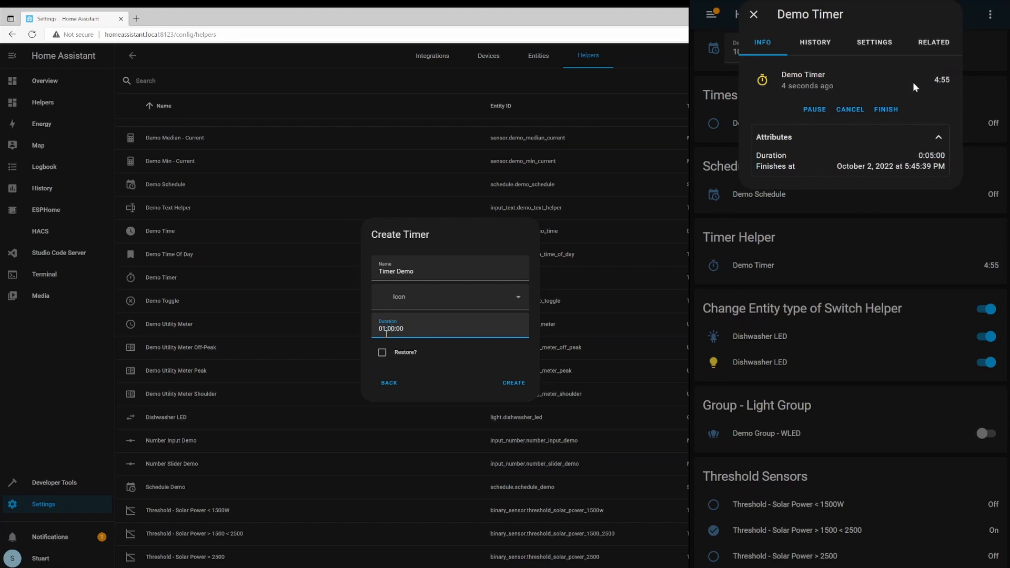
pyautogui.press('BackSpace')
pyautogui.press('BackSpace')
pyautogui.write('2')
pyautogui.click(382, 353)
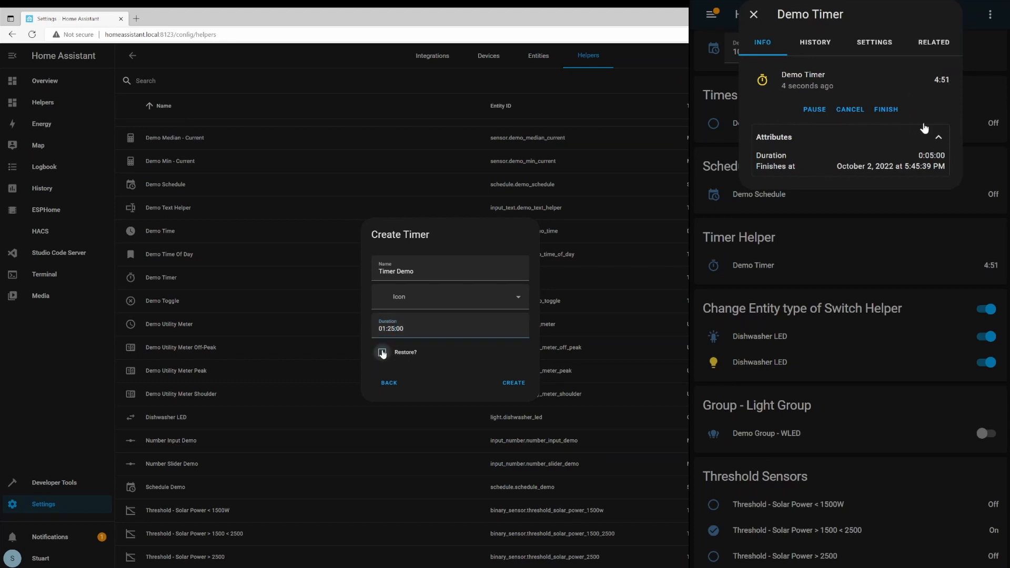
# Step: Finish the running Demo Timer, start and finish it once more, and close its details
pyautogui.click(892, 111)
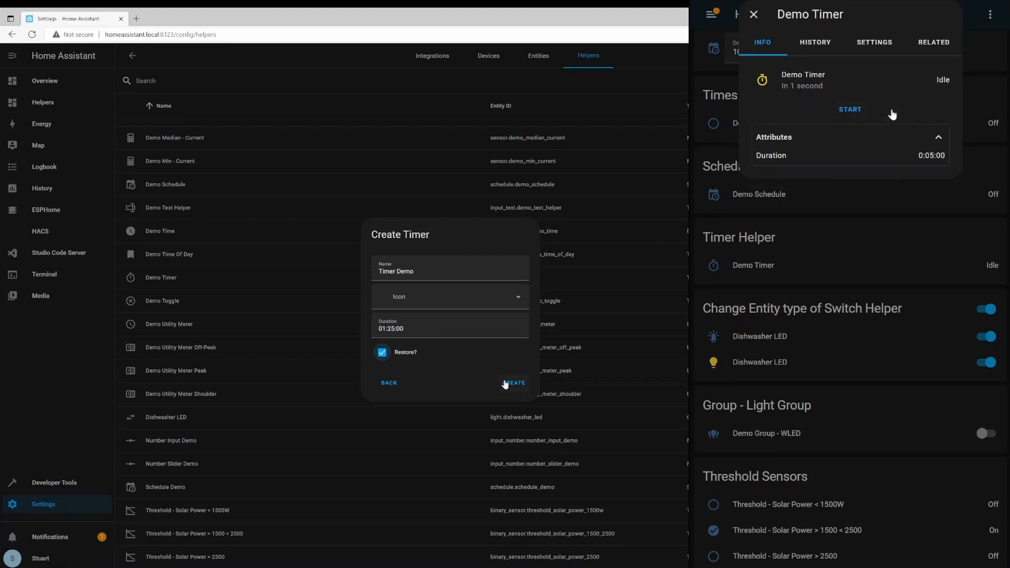
pyautogui.click(861, 111)
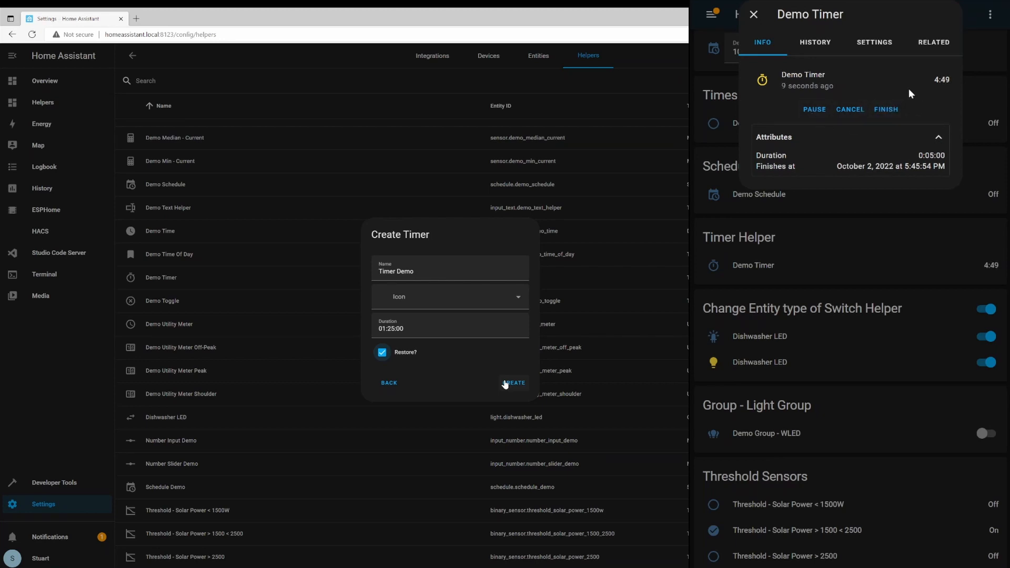
pyautogui.click(885, 112)
pyautogui.click(753, 16)
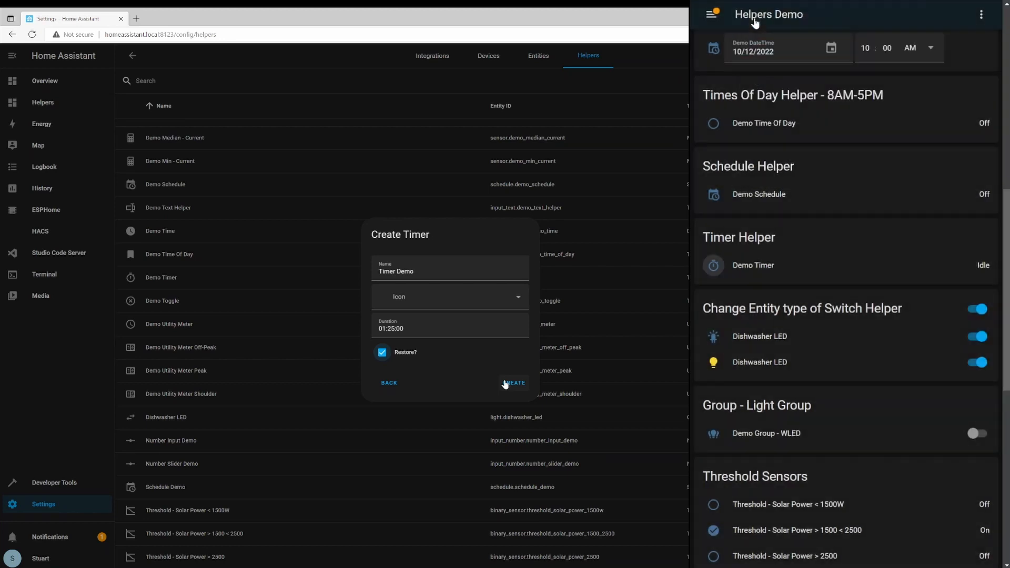
# Step: Review the settings of the original Dishwasher LED switch entity and close them
pyautogui.scroll(-2, 830, 258)
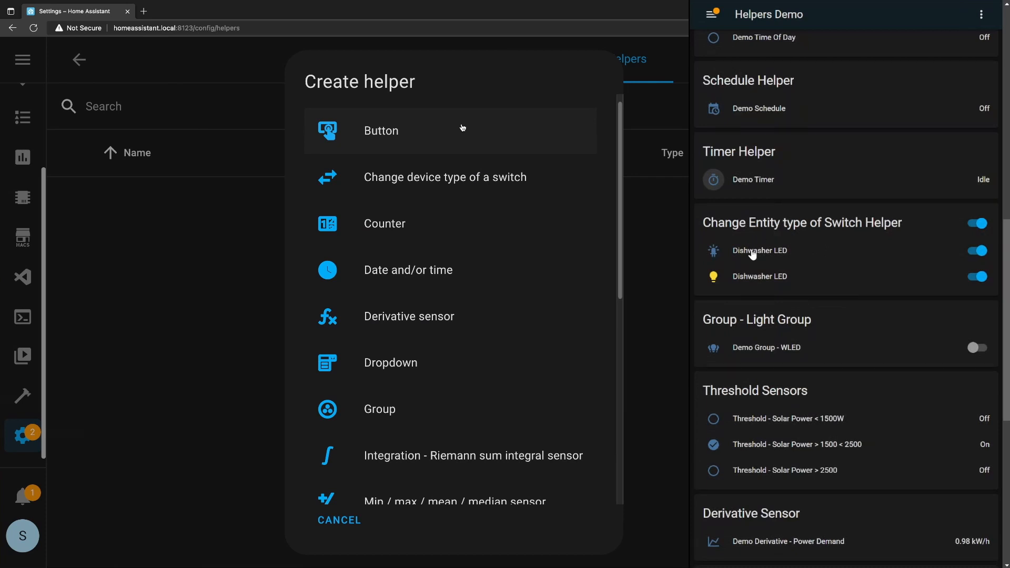
pyautogui.click(752, 252)
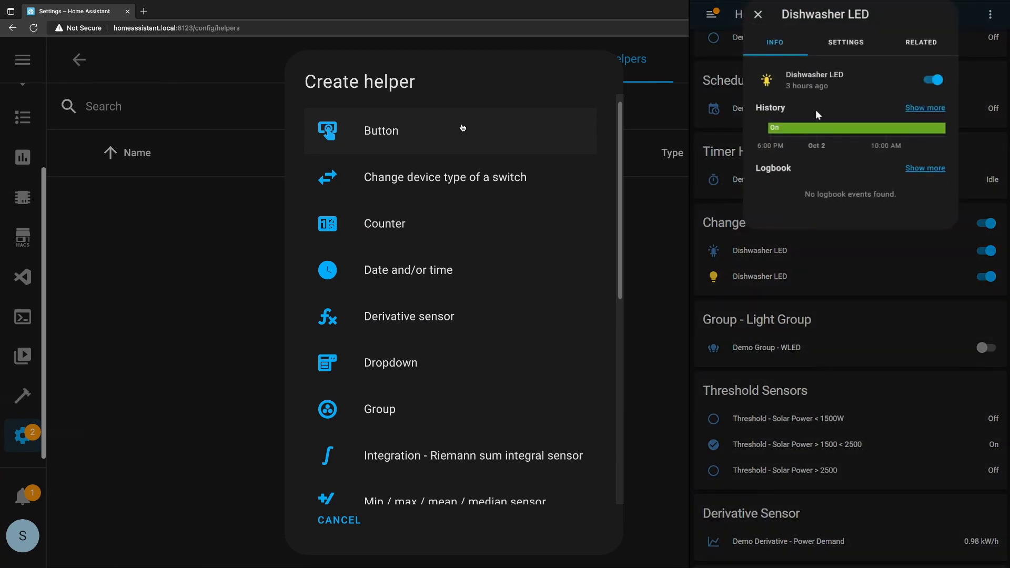
pyautogui.click(846, 47)
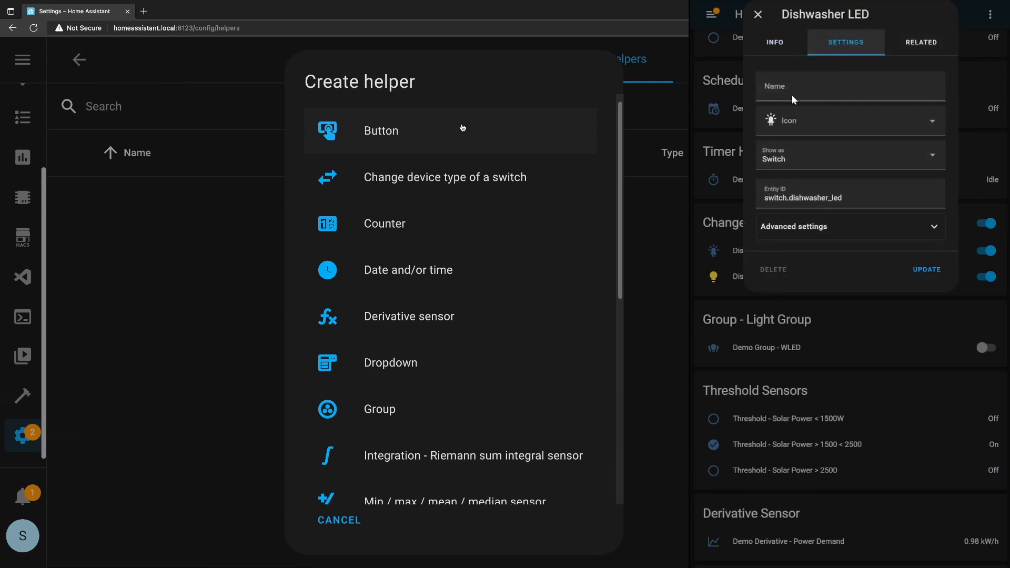
pyautogui.click(758, 14)
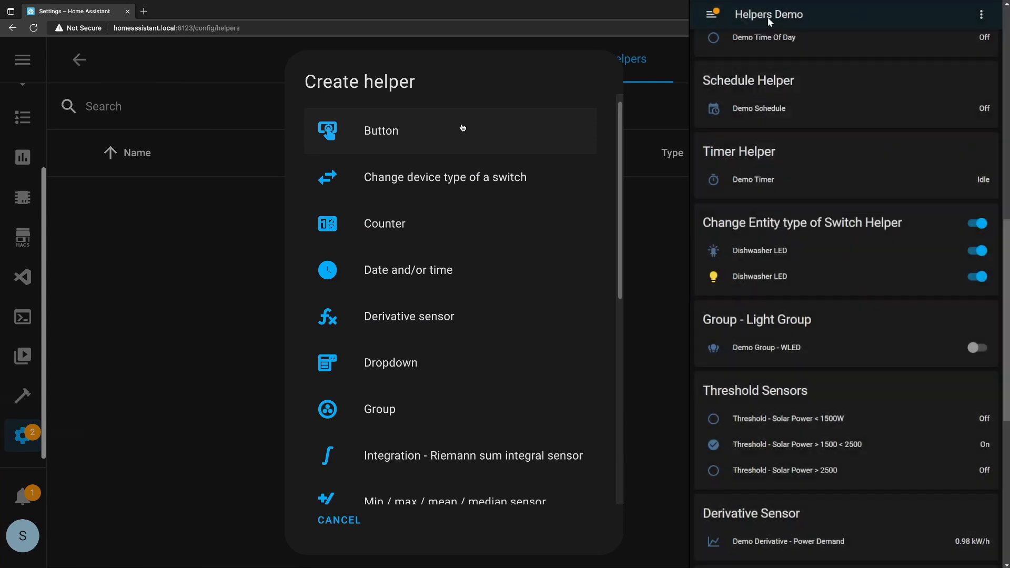
# Step: Review the settings of the Dishwasher LED light entity and close them
pyautogui.click(772, 274)
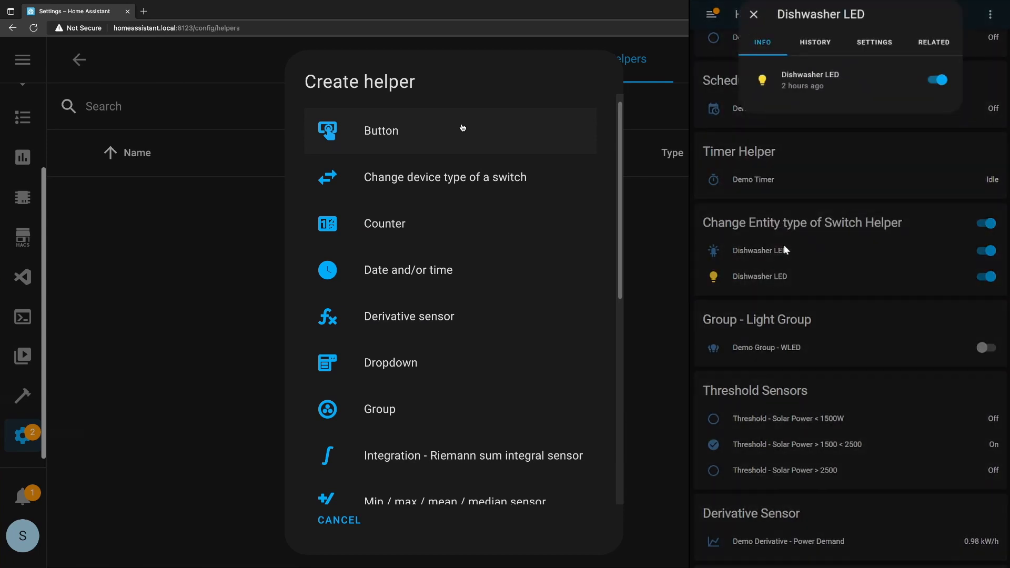
pyautogui.click(873, 42)
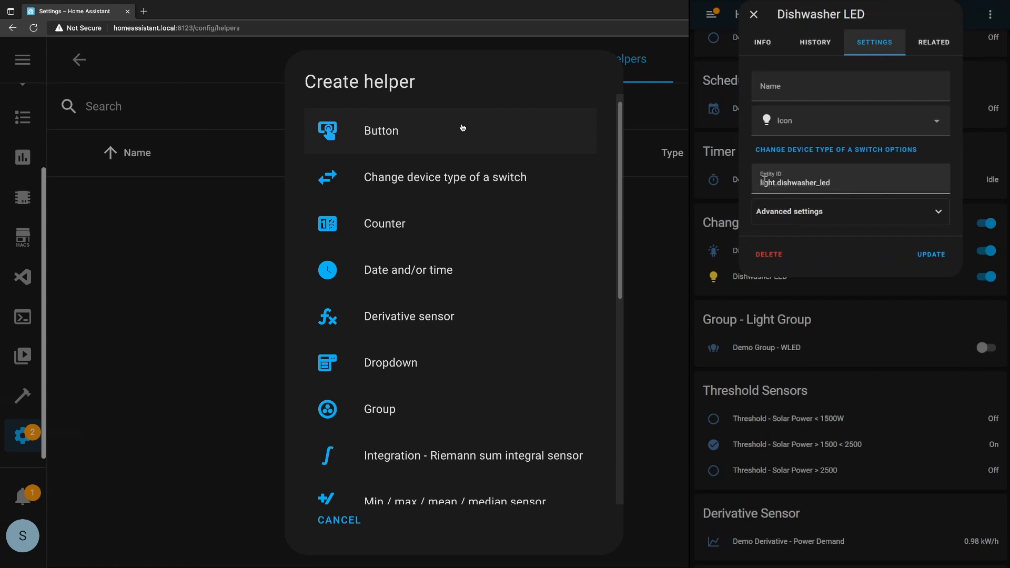
pyautogui.click(755, 13)
# Step: Review the settings, history and related items of the Demo Group - WLED light group
pyautogui.scroll(-2, 827, 181)
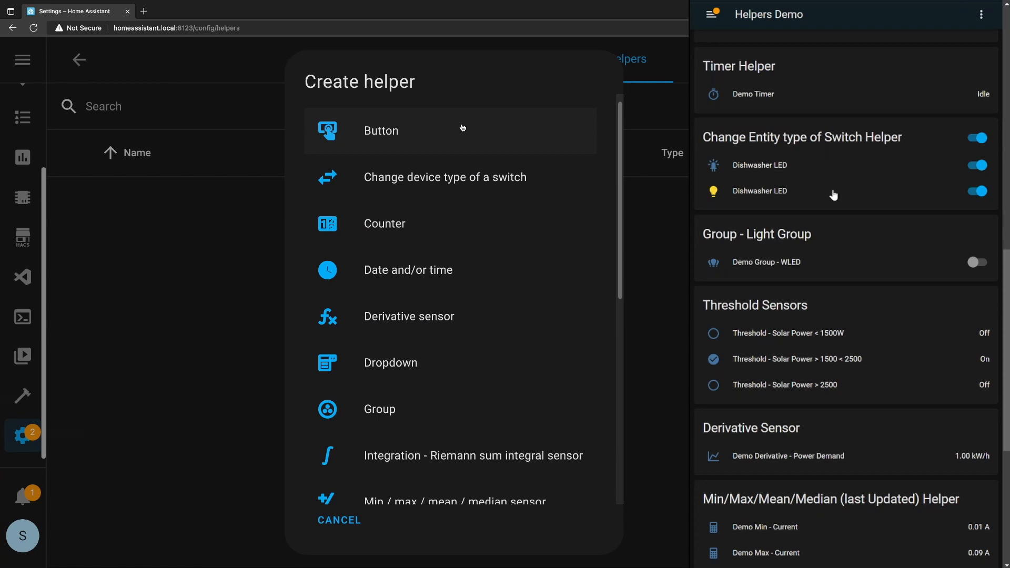
pyautogui.scroll(-2, 825, 254)
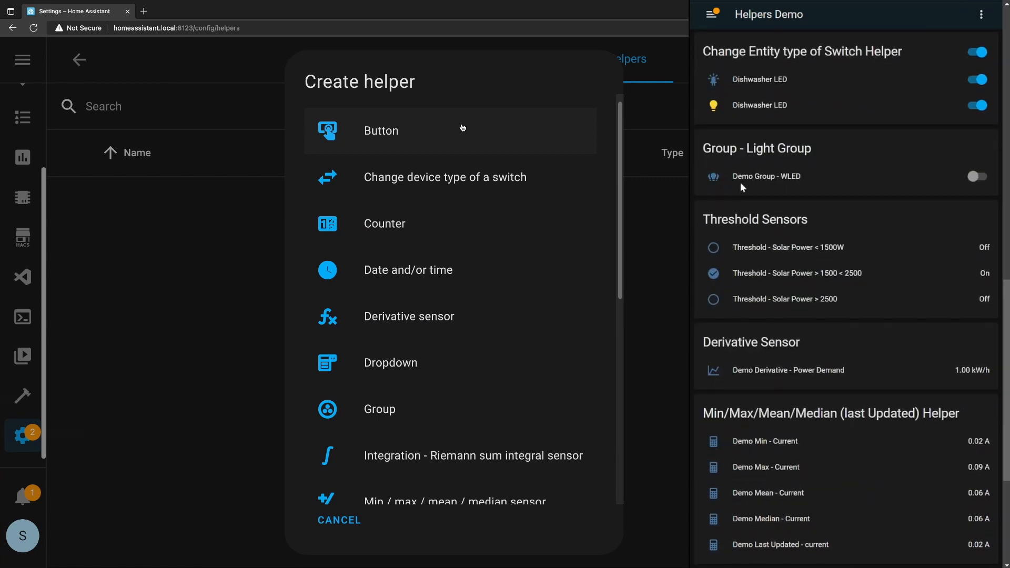
pyautogui.click(719, 180)
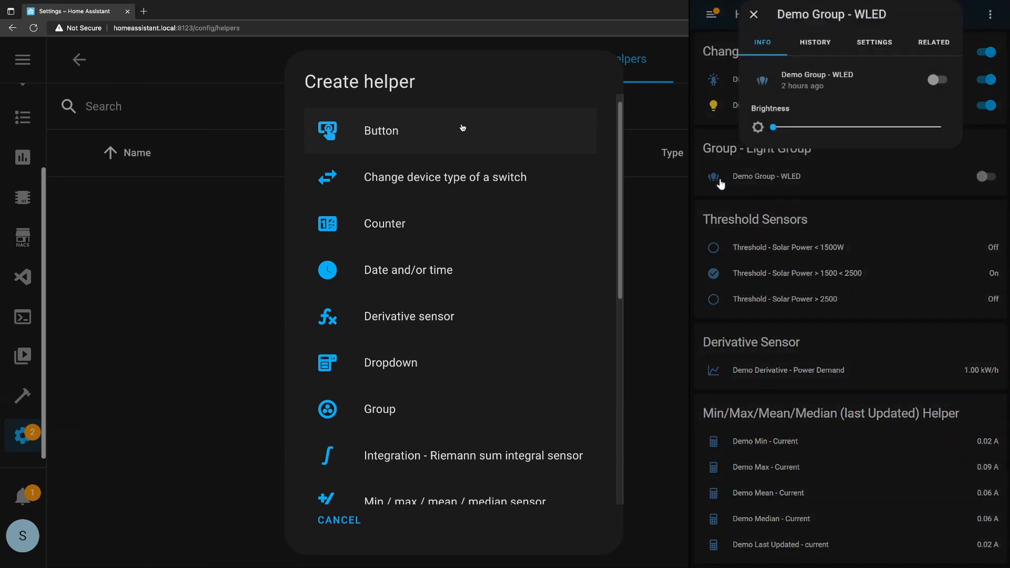
pyautogui.click(859, 46)
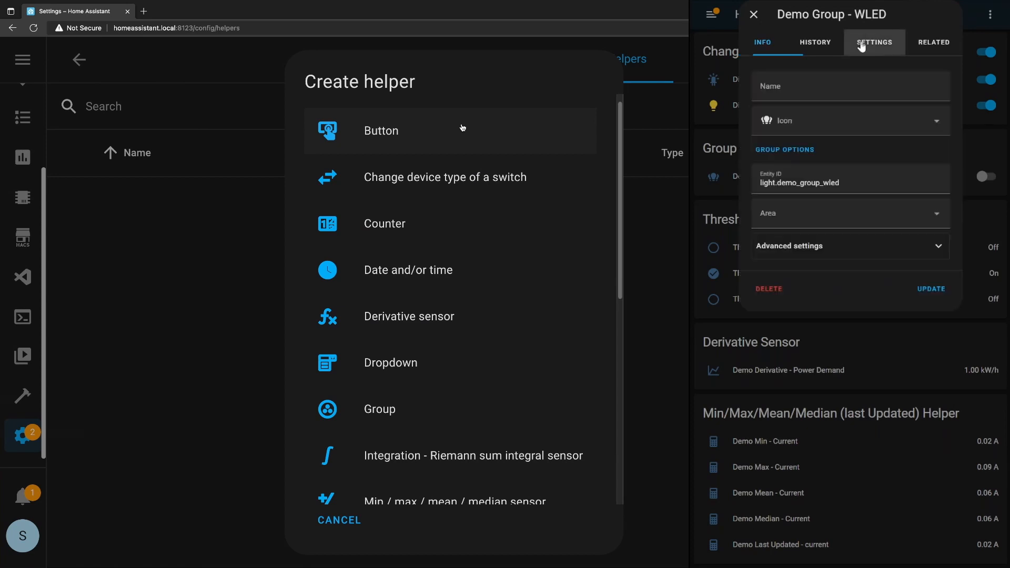
pyautogui.click(823, 46)
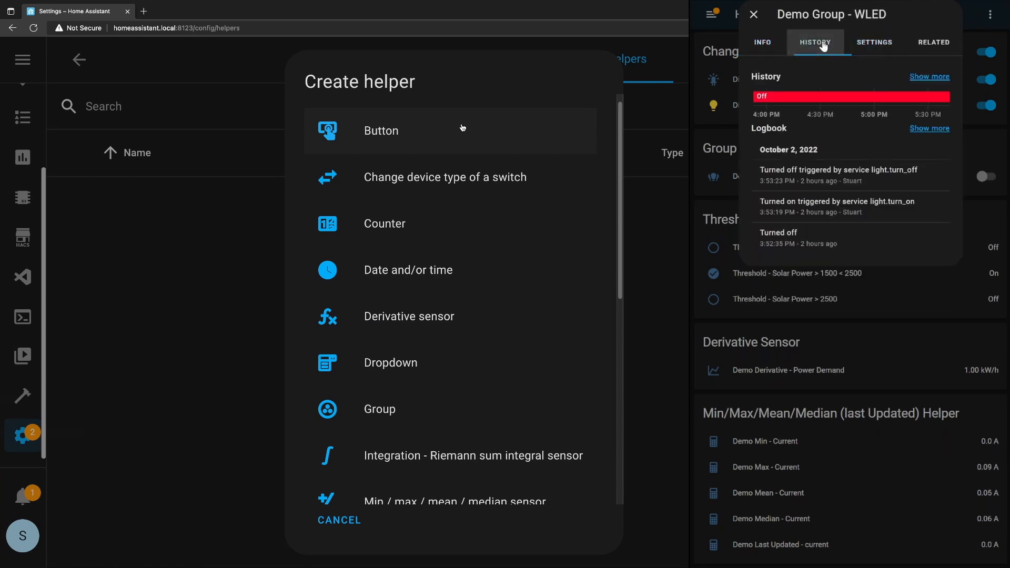
pyautogui.click(874, 42)
pyautogui.click(933, 42)
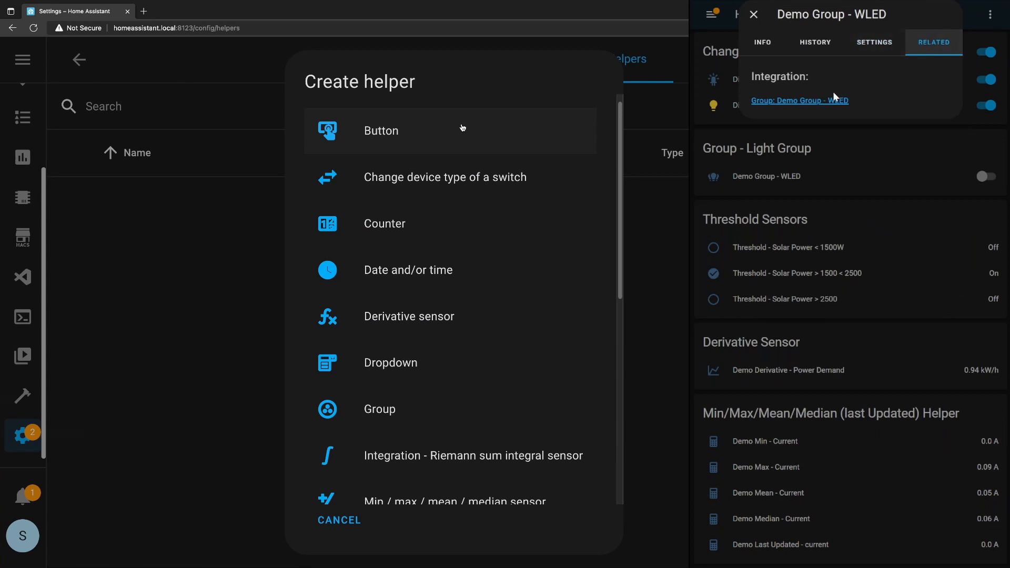
# Step: Look at the integrations page linked from Demo Group - WLED and return to the group's details
pyautogui.click(817, 102)
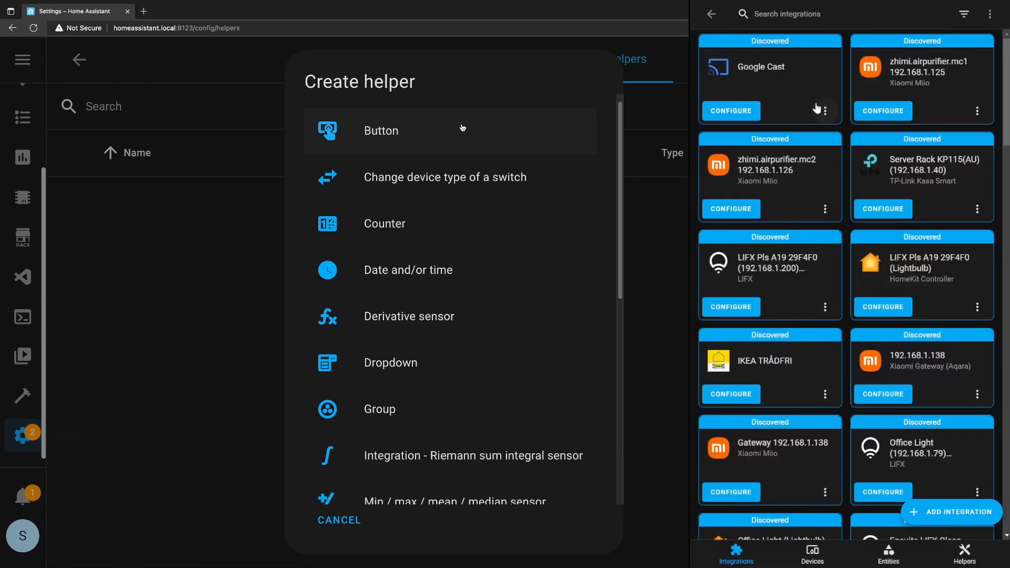
pyautogui.click(714, 15)
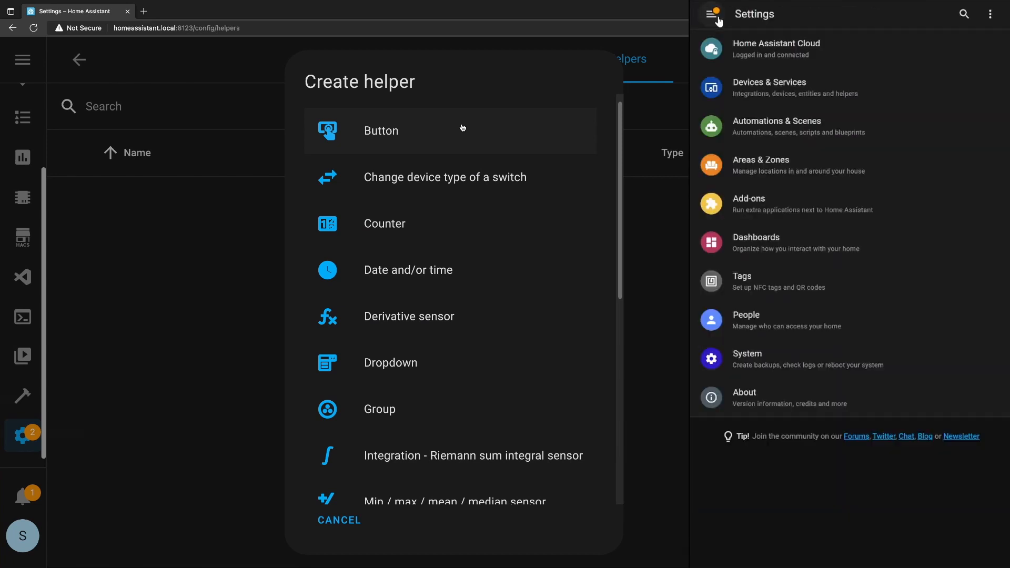
pyautogui.click(709, 1)
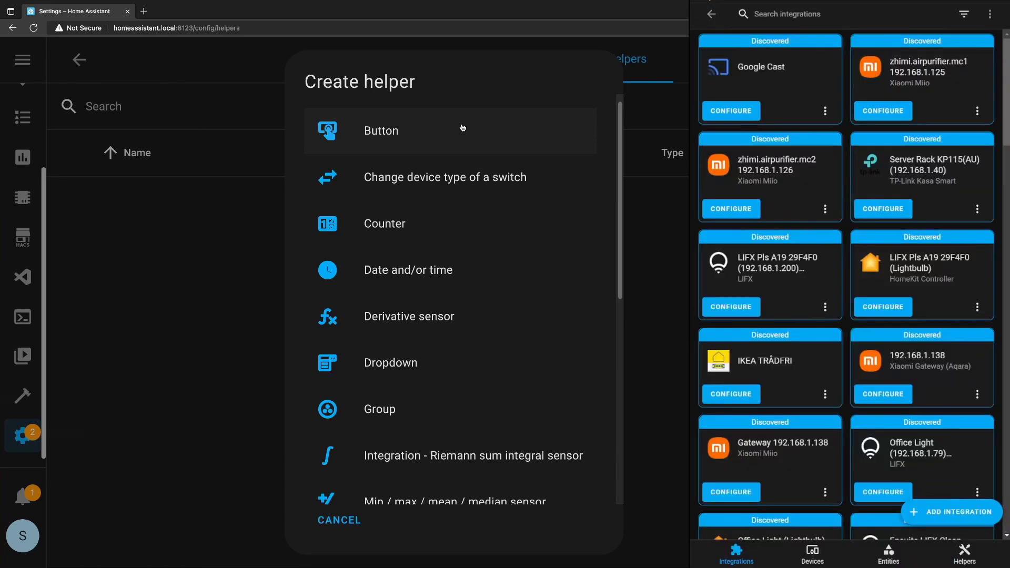
pyautogui.click(710, 1)
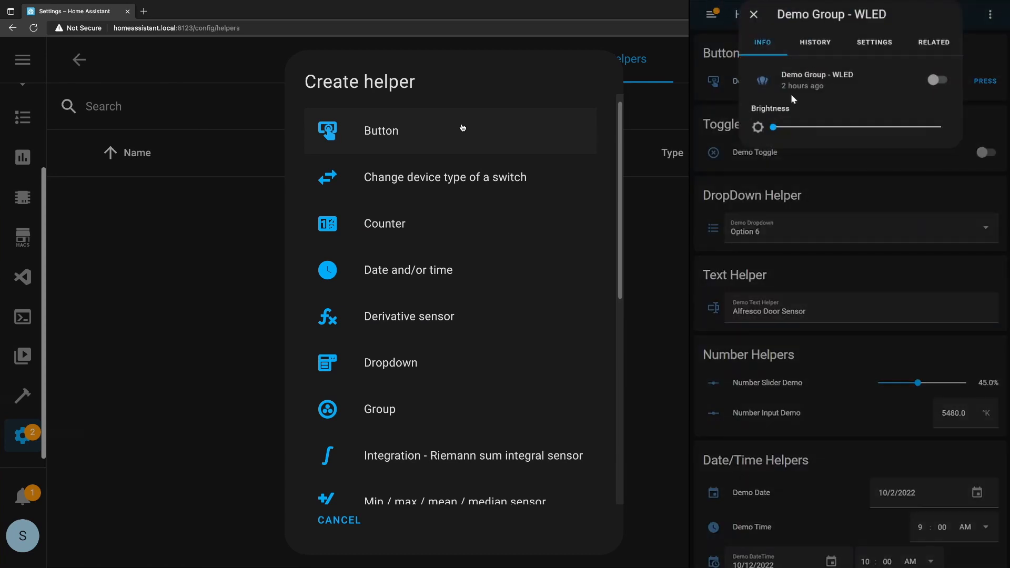
# Step: Turn on Demo Group - WLED in blue with slight white brightness, turn it off, and check its history
pyautogui.click(938, 79)
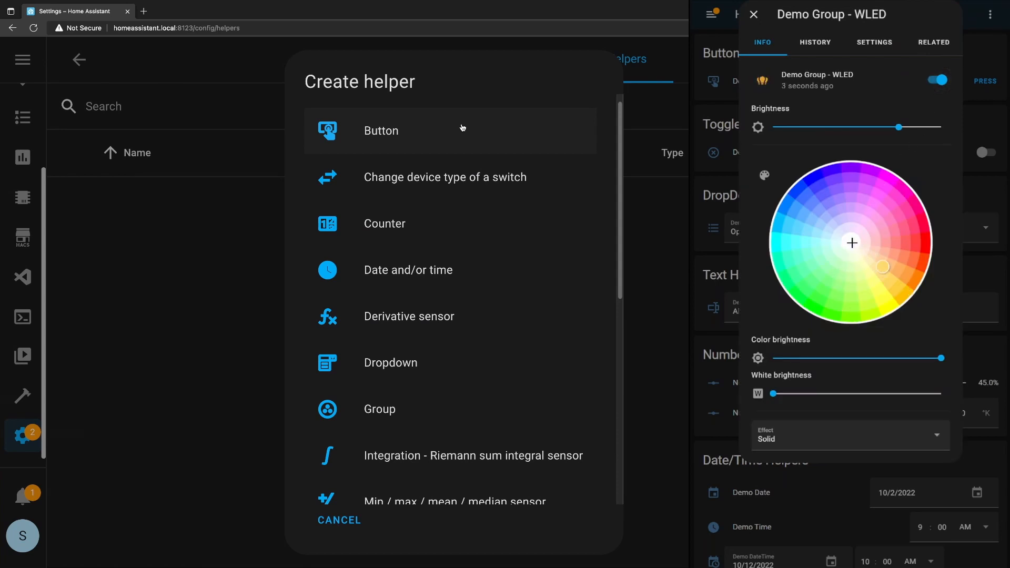
pyautogui.click(811, 174)
pyautogui.moveTo(776, 395)
pyautogui.mouseDown()
pyautogui.moveTo(943, 401)
pyautogui.moveTo(776, 395)
pyautogui.mouseUp()
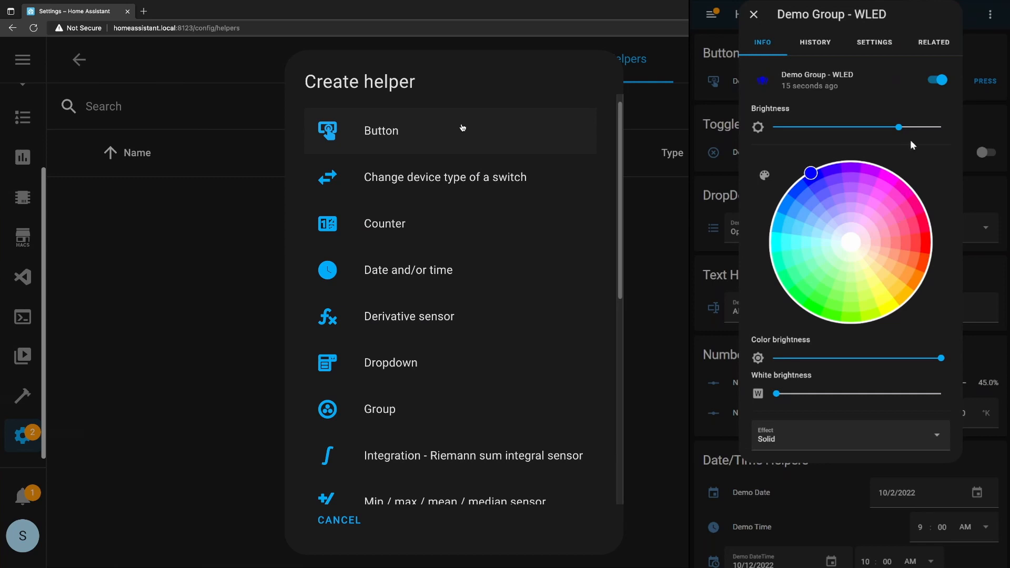
pyautogui.click(934, 83)
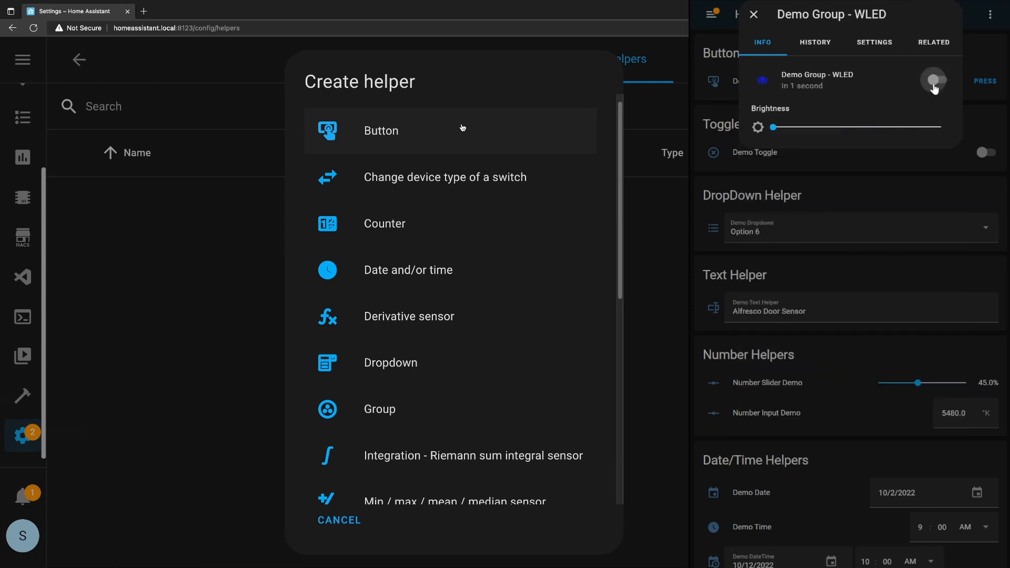
pyautogui.click(806, 47)
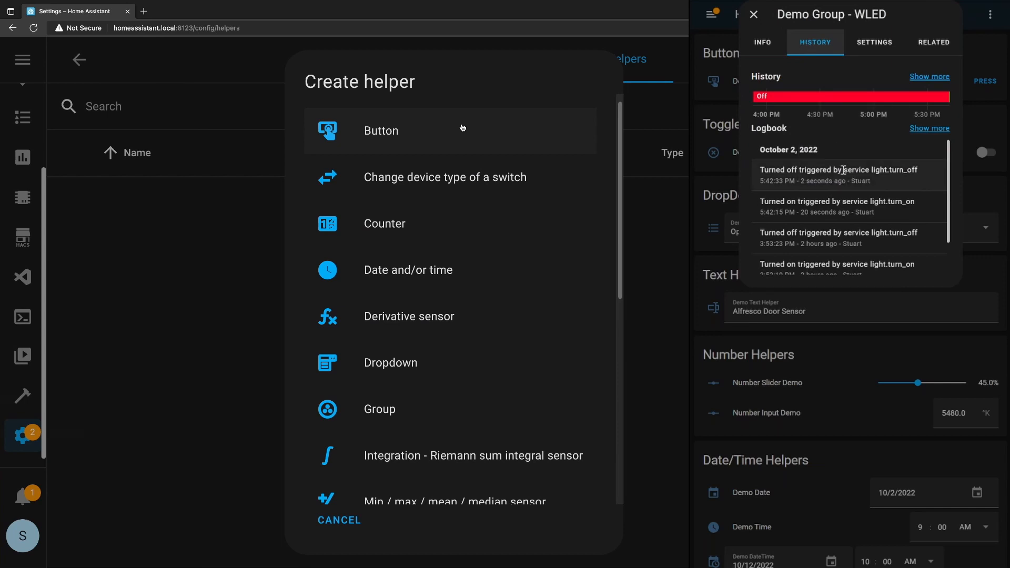
pyautogui.click(753, 17)
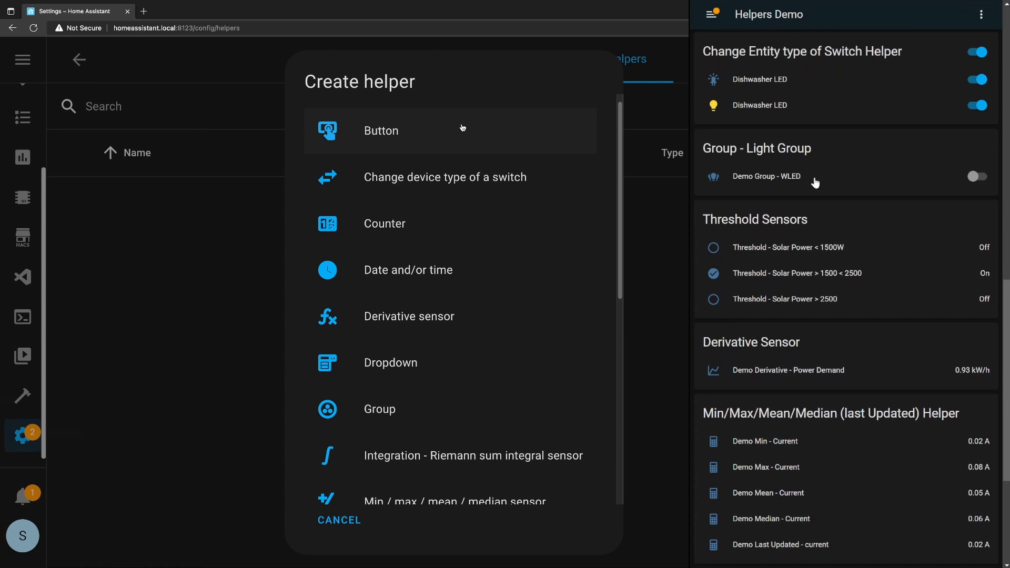
# Step: Open the form for a new Threshold Sensor helper
pyautogui.scroll(-2, 855, 195)
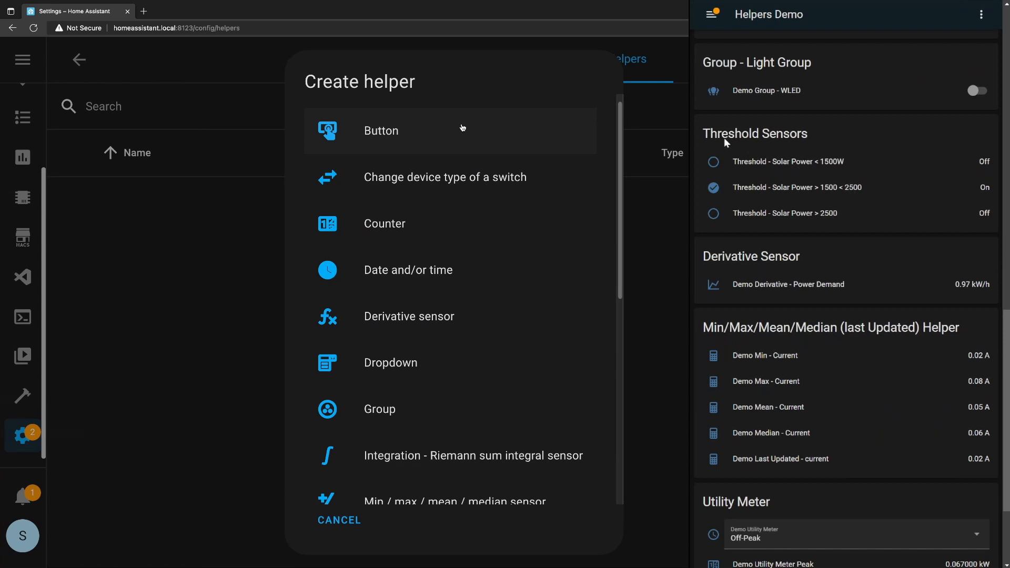
pyautogui.scroll(-1, 469, 181)
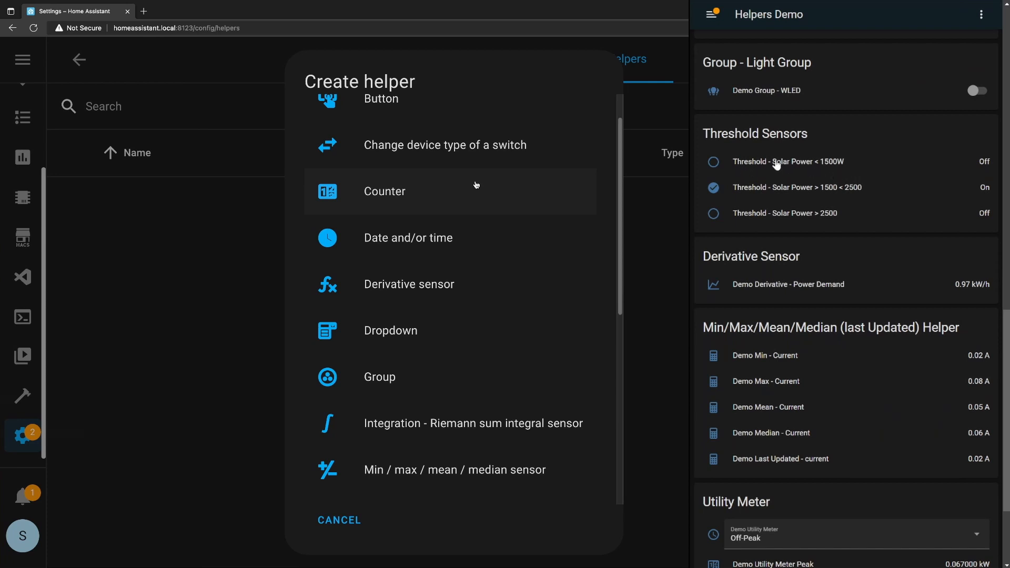
pyautogui.scroll(-8, 463, 236)
pyautogui.click(451, 287)
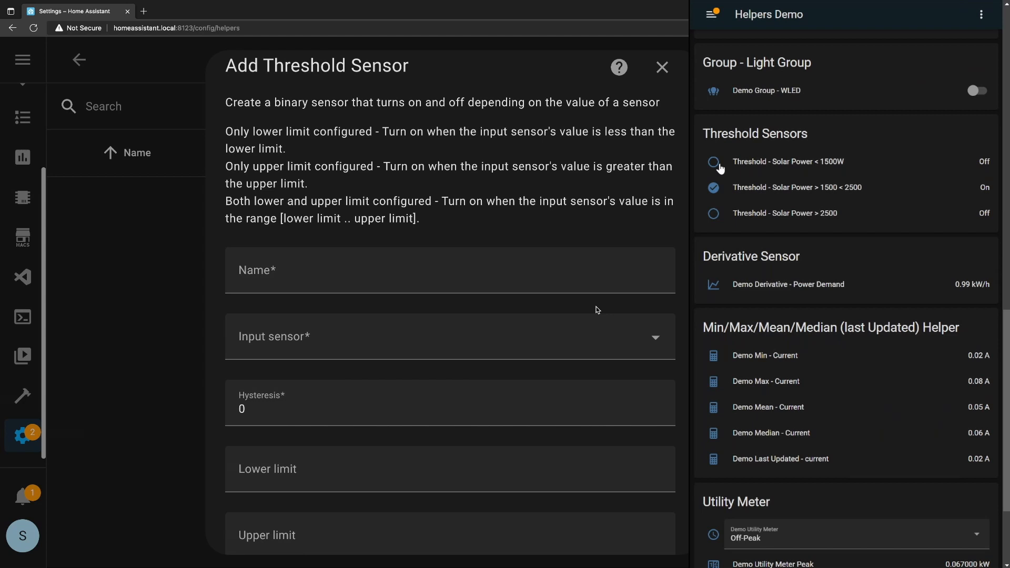
# Step: Show the attributes of the Threshold - Solar Power < 1500W sensor
pyautogui.click(719, 164)
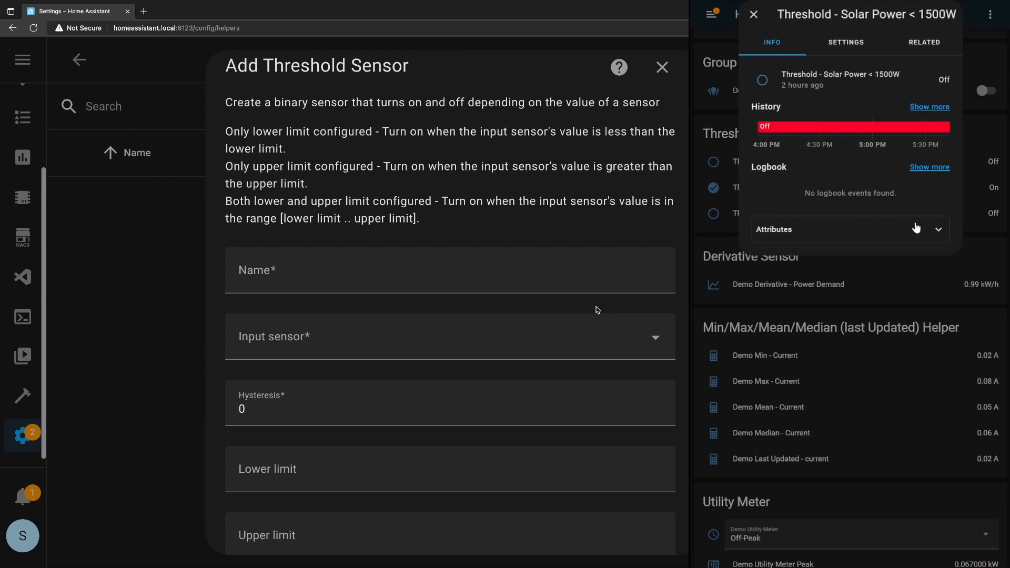
pyautogui.click(934, 232)
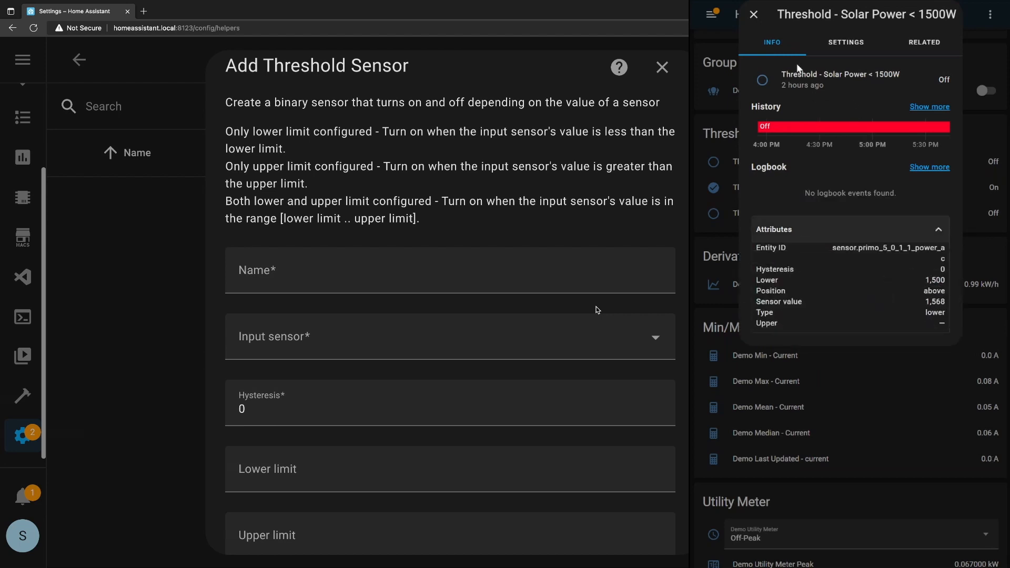
# Step: Look at the details of the Threshold - Solar Power > 1500 < 2500 sensor and show the attributes of Threshold - Solar Power > 2500
pyautogui.click(753, 14)
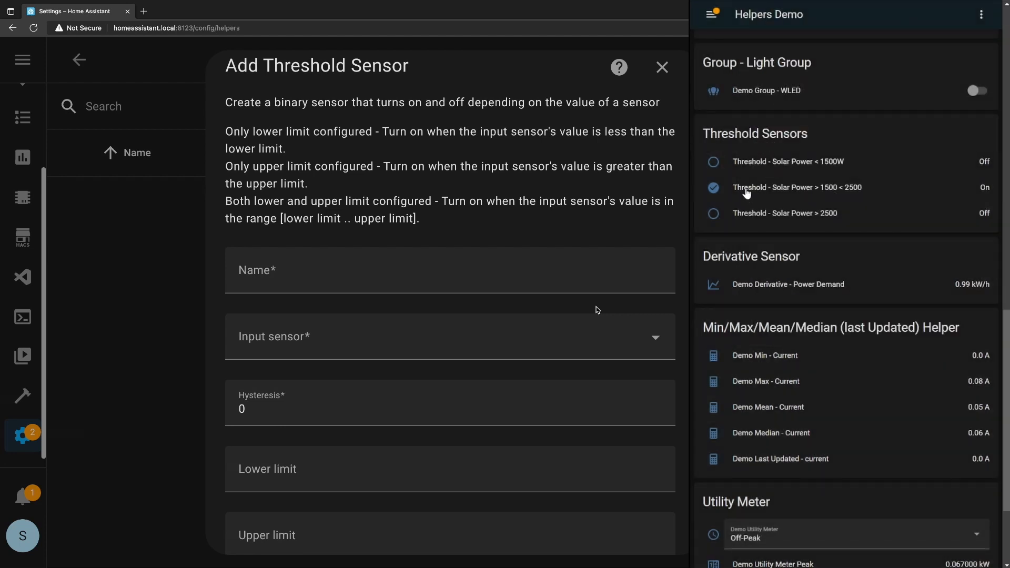
pyautogui.click(747, 193)
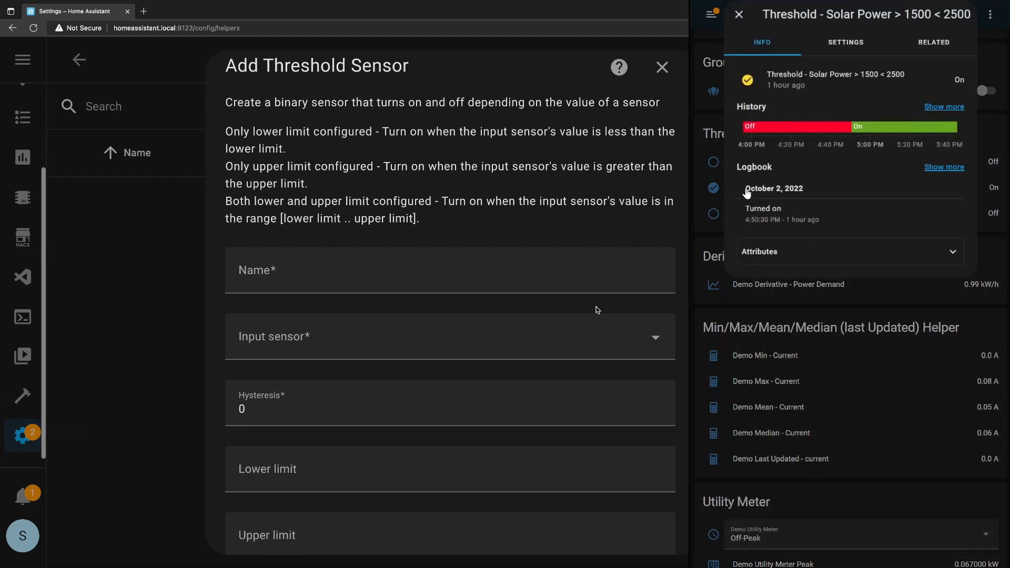
pyautogui.click(739, 15)
pyautogui.click(771, 216)
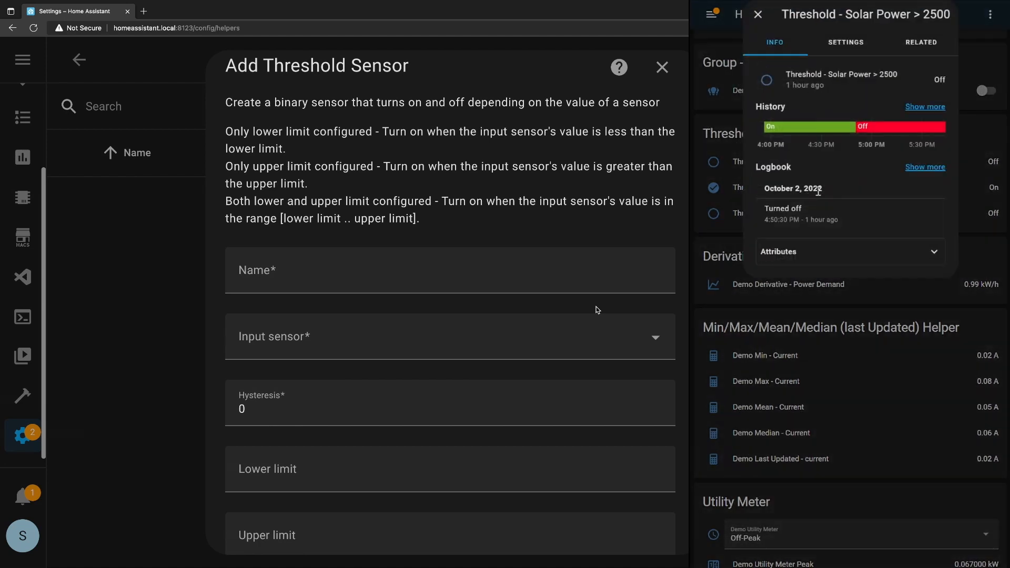
pyautogui.click(934, 255)
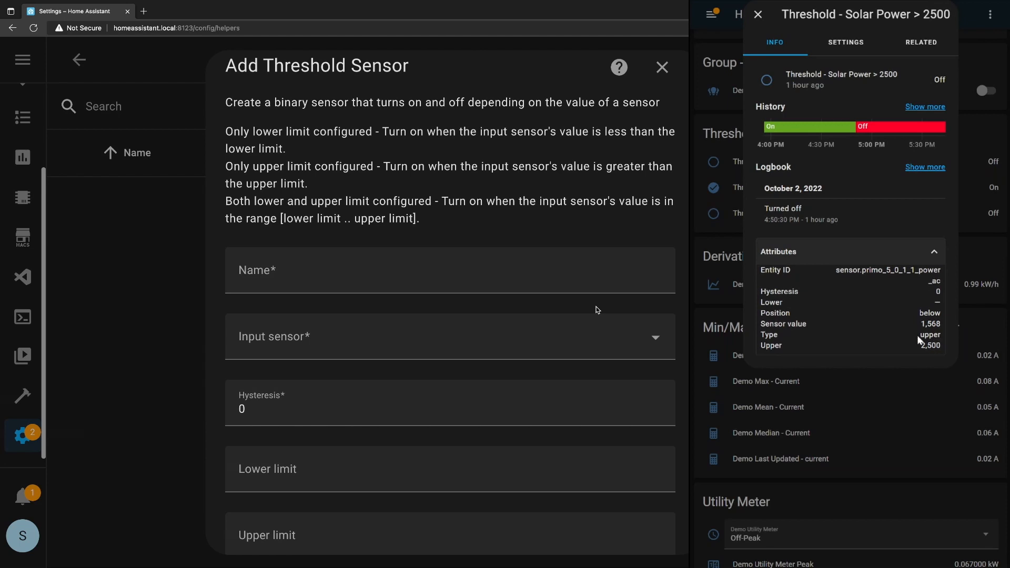
pyautogui.click(758, 14)
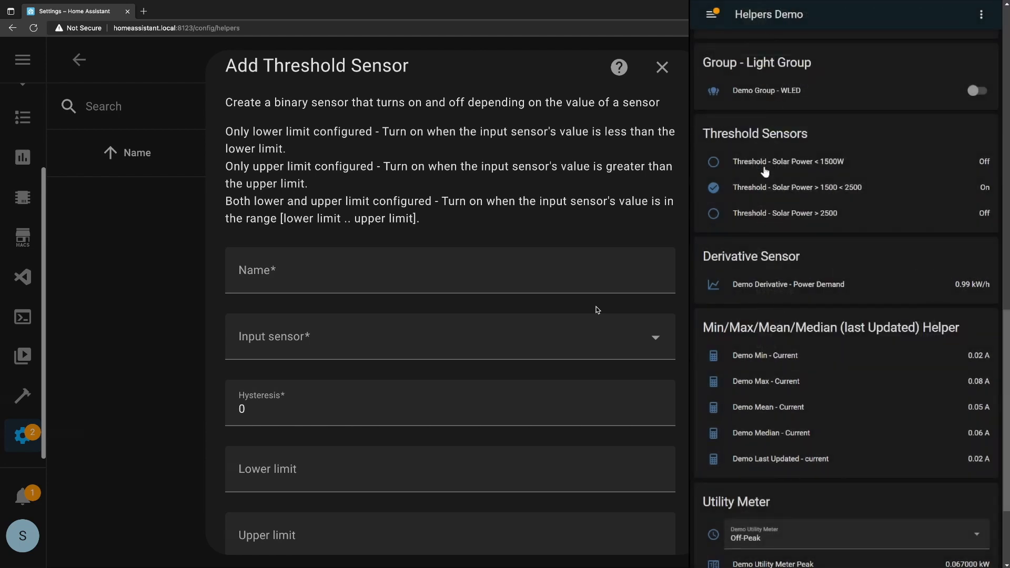
# Step: Show the attributes of the Threshold - Solar Power > 1500 < 2500 sensor and highlight its Position value
pyautogui.click(743, 189)
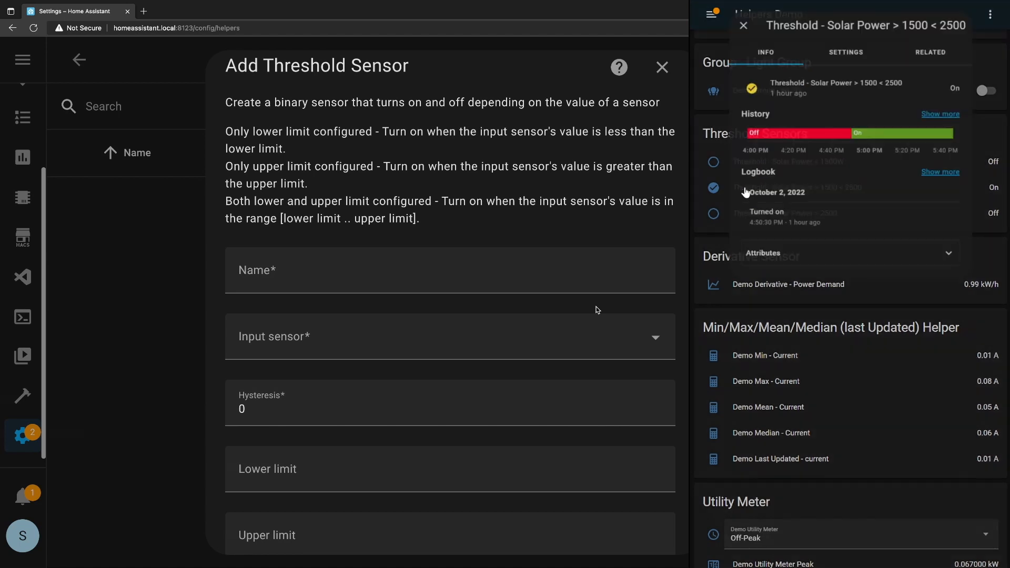
pyautogui.click(859, 260)
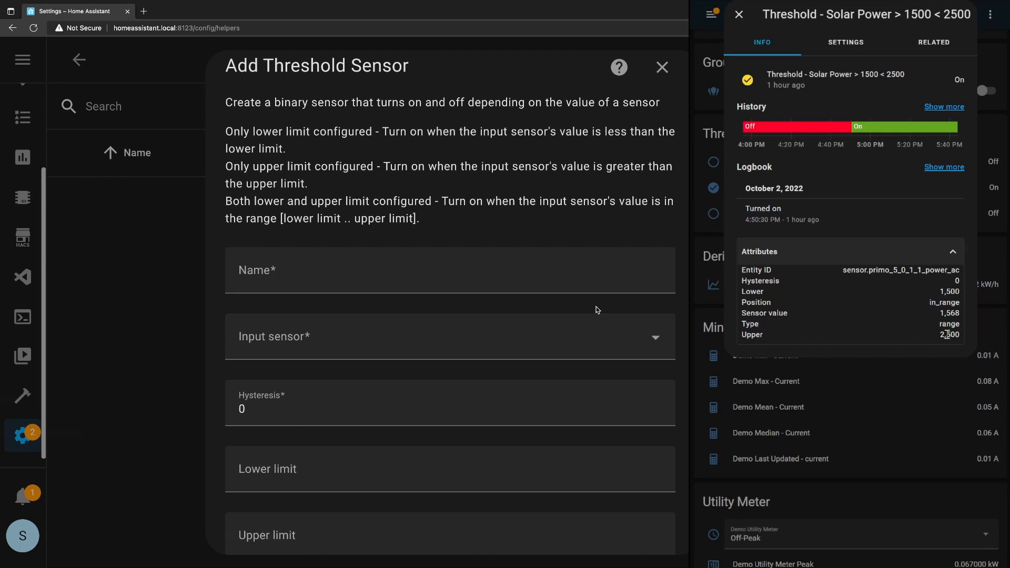
pyautogui.moveTo(929, 305); pyautogui.dragTo(962, 307)
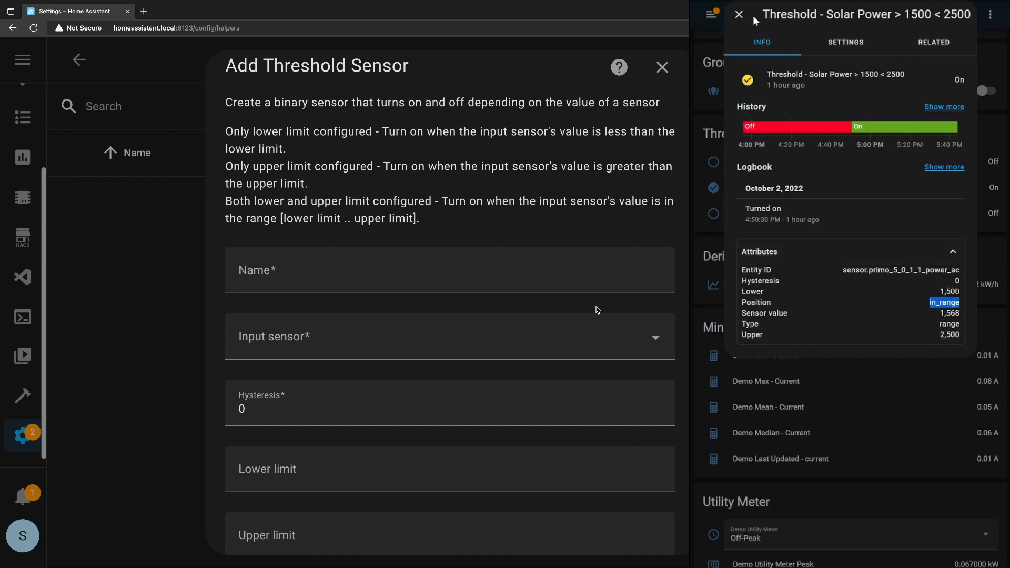
pyautogui.click(739, 14)
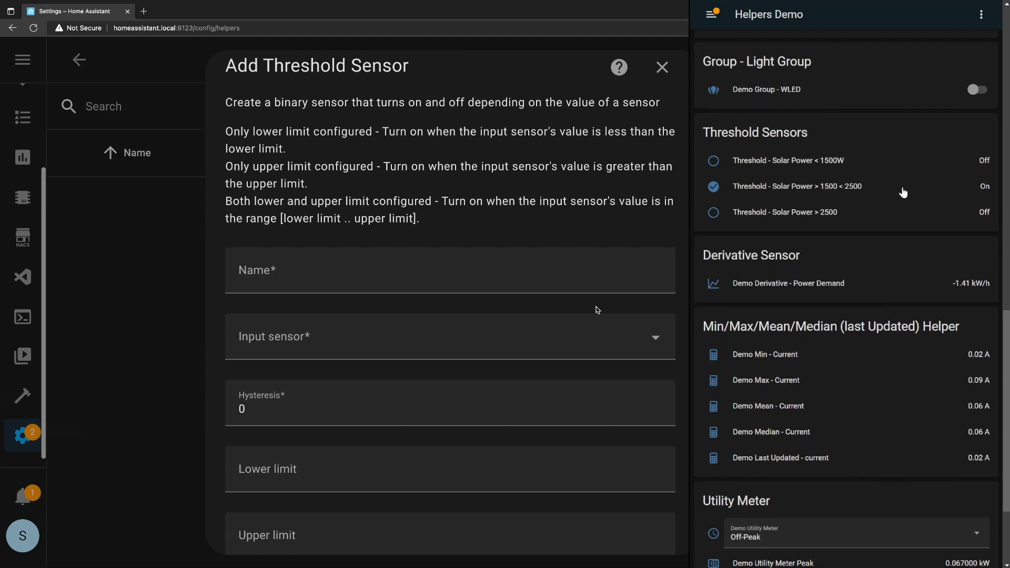
# Step: Open the form for a new min / max / mean / median sensor and view the entities offered as input
pyautogui.scroll(-2, 904, 186)
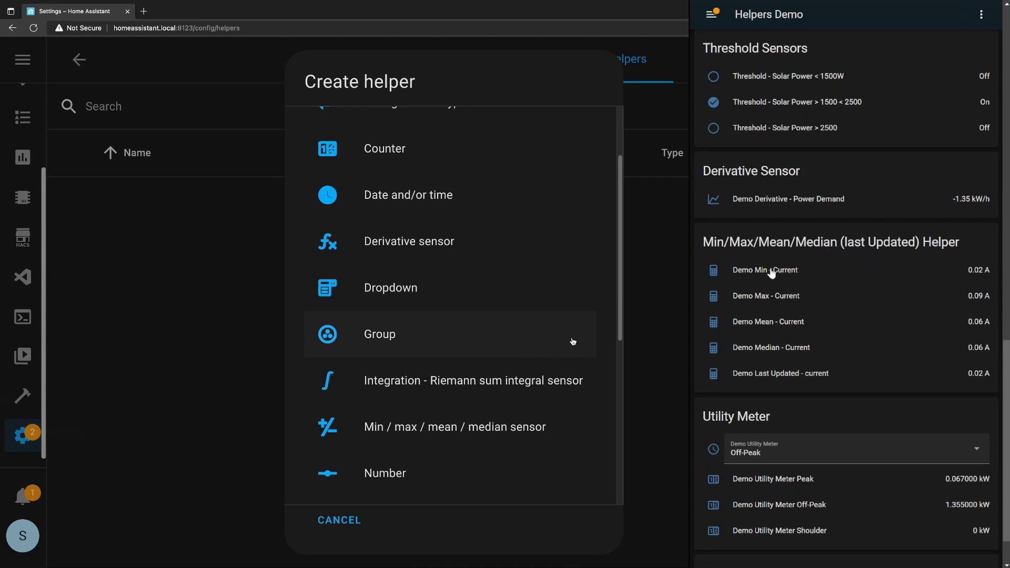
pyautogui.scroll(-1, 820, 276)
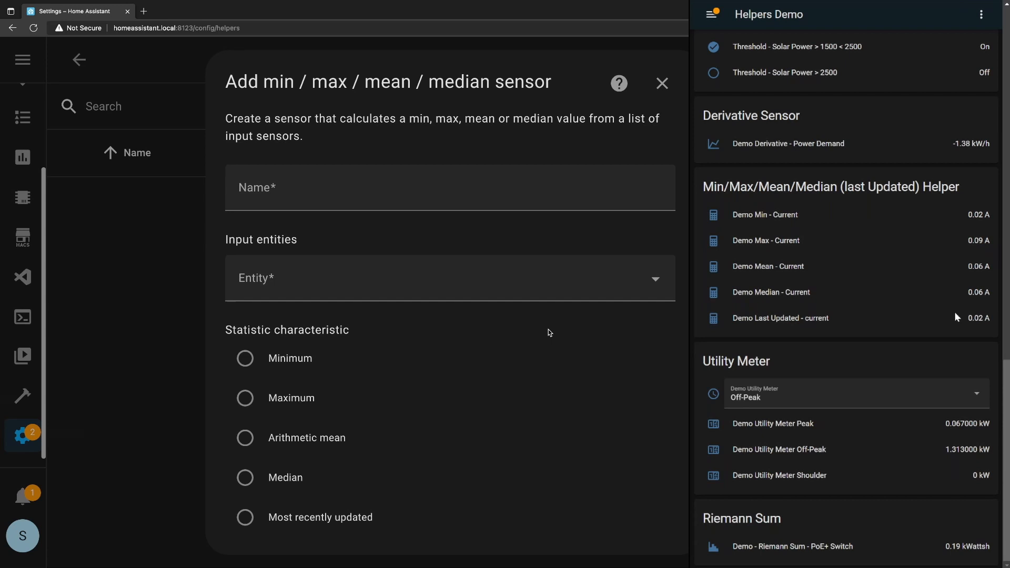
pyautogui.click(565, 288)
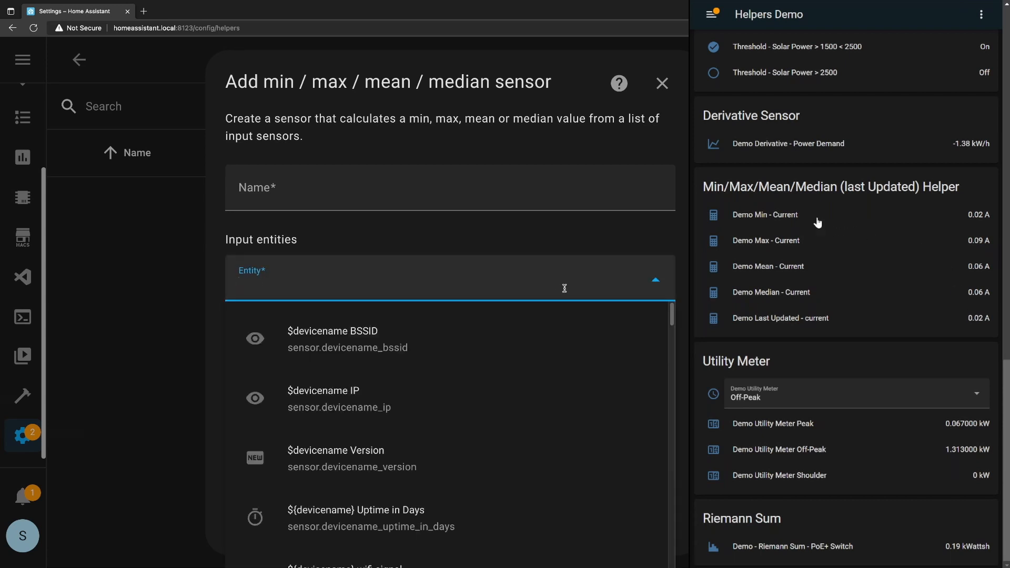
pyautogui.click(474, 241)
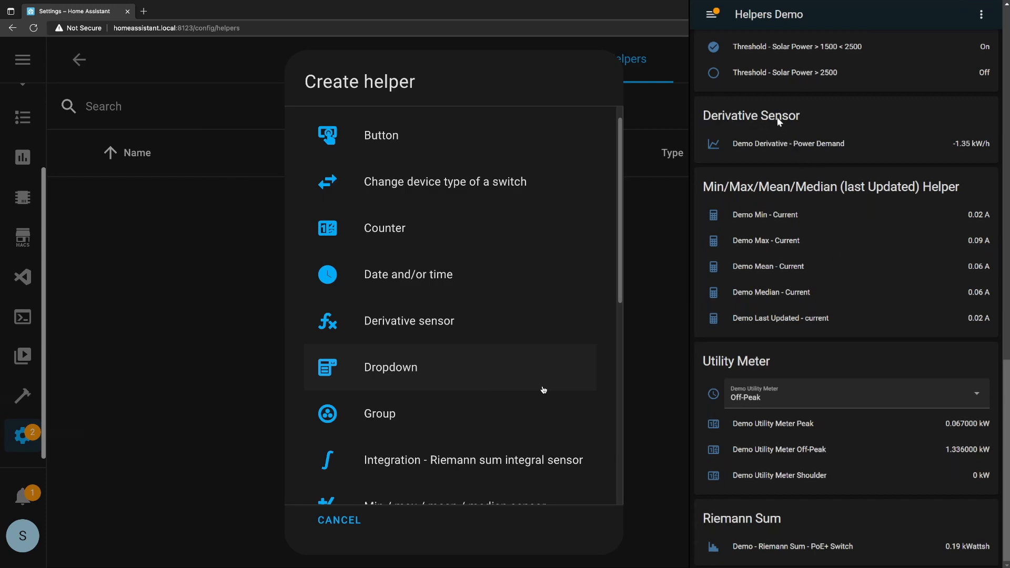
# Step: Examine the history graph and source attribute of Demo Derivative - Power Demand
pyautogui.click(720, 144)
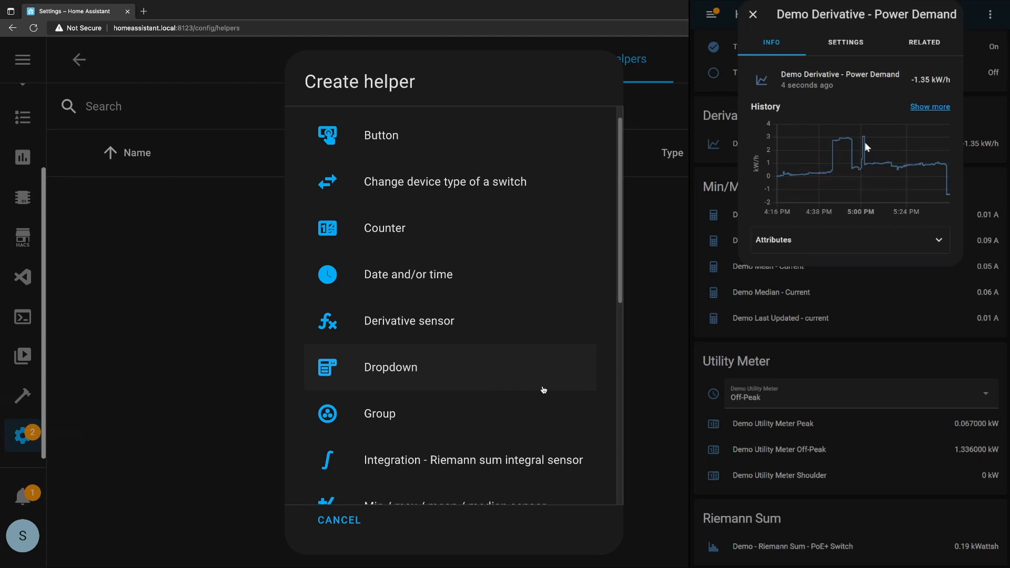
pyautogui.click(939, 240)
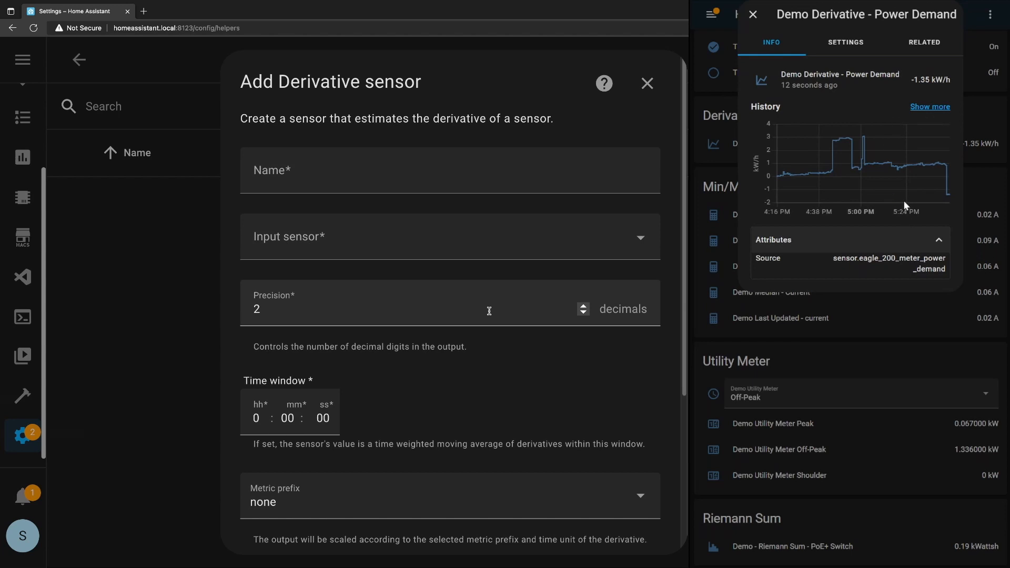
pyautogui.moveTo(893, 167)
pyautogui.moveTo(945, 197)
pyautogui.click(753, 20)
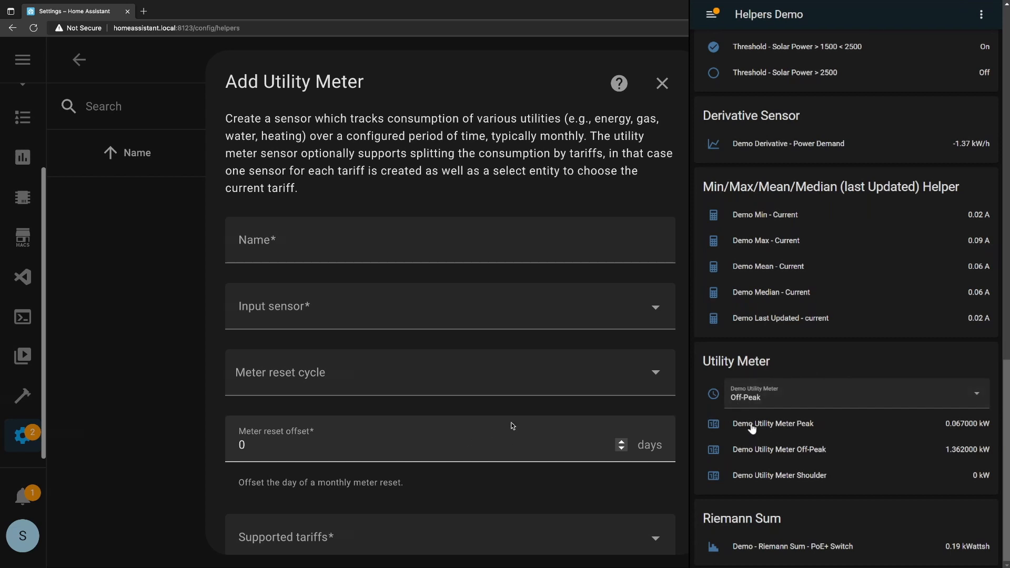
# Step: View the history of Demo Utility Meter and the meter reset cycle options in the new Utility Meter form
pyautogui.click(714, 394)
pyautogui.click(485, 376)
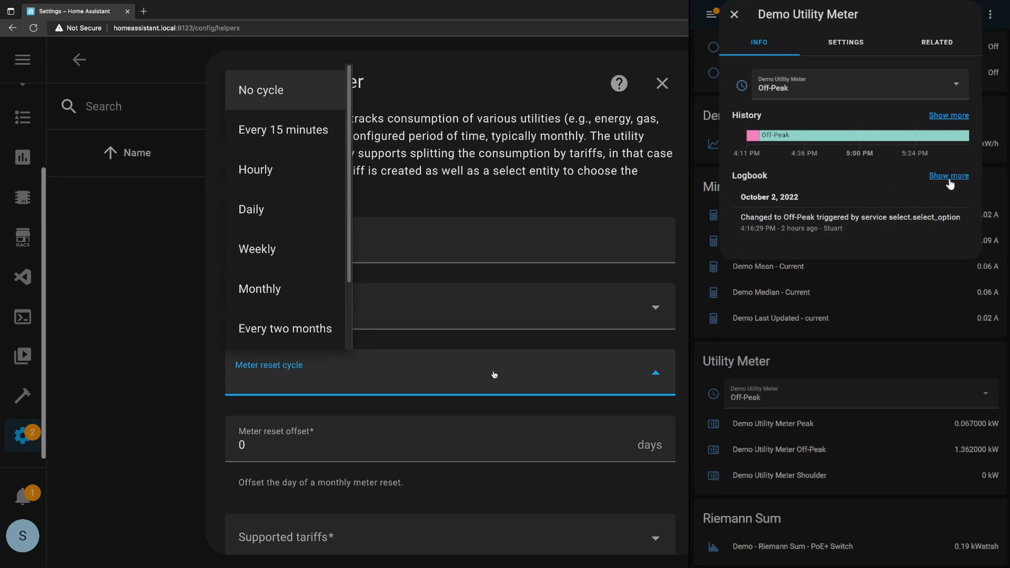
pyautogui.click(734, 14)
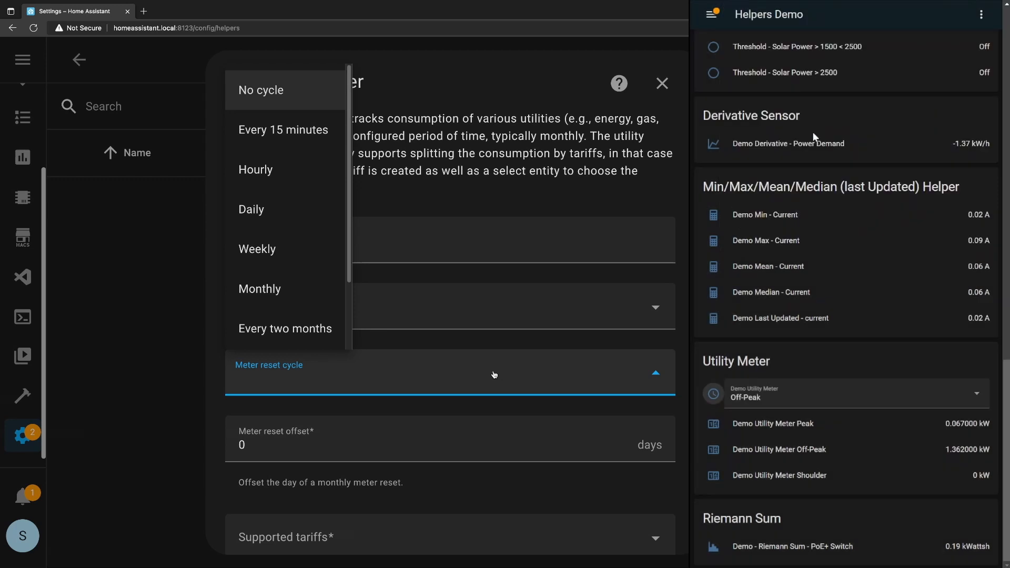
pyautogui.click(883, 335)
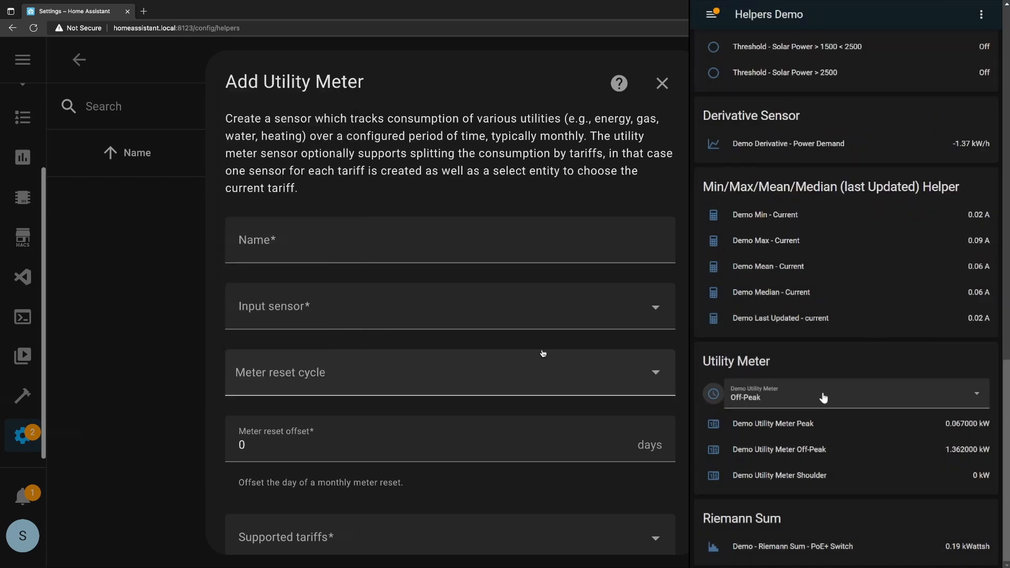
# Step: Switch the Demo Utility Meter tariff to Shoulder
pyautogui.click(886, 398)
pyautogui.click(761, 476)
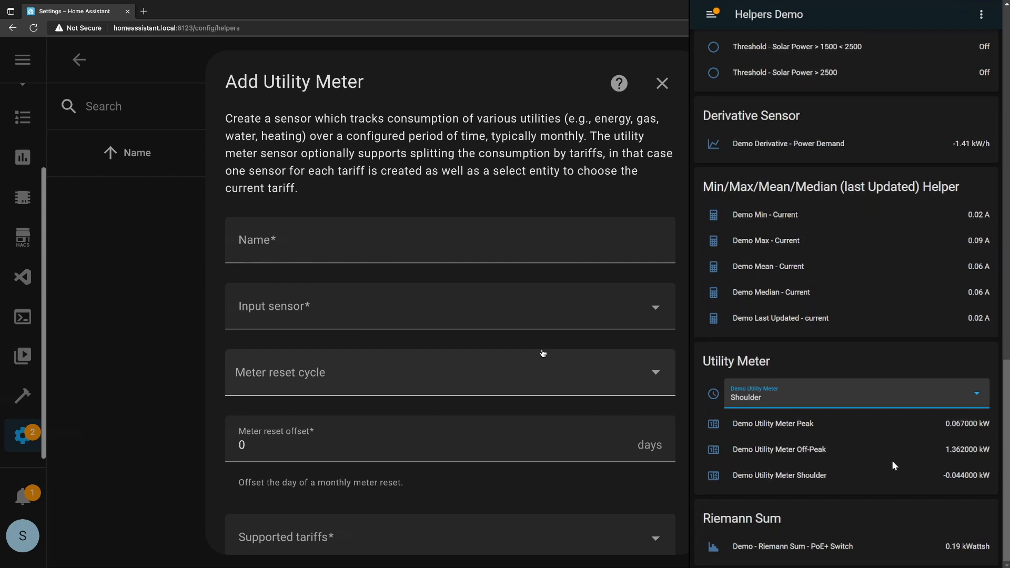
# Step: Show the supported tariffs setting in the new Utility Meter form and the tariff choices of Demo Utility Meter
pyautogui.scroll(-5, 543, 353)
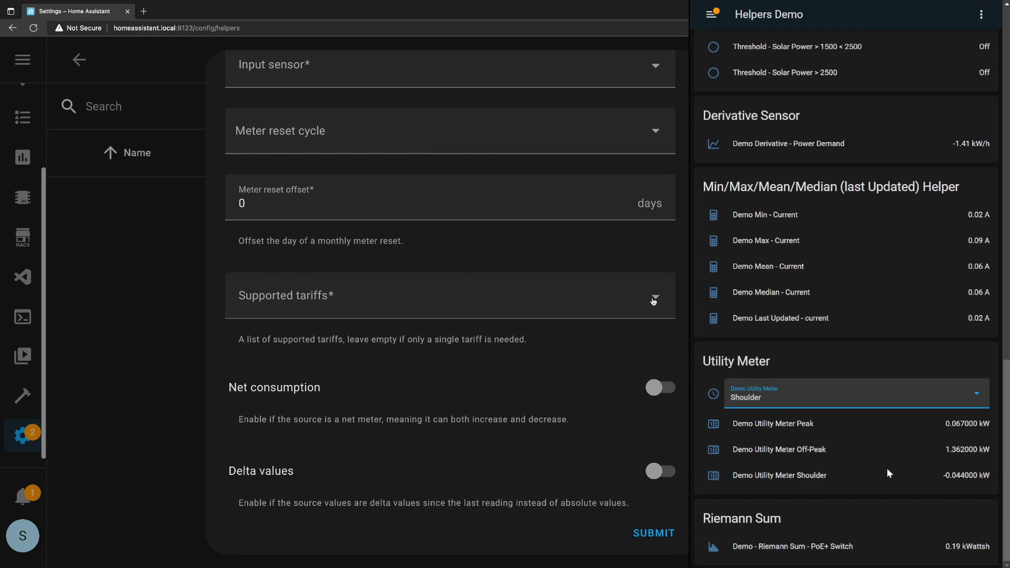
pyautogui.click(655, 300)
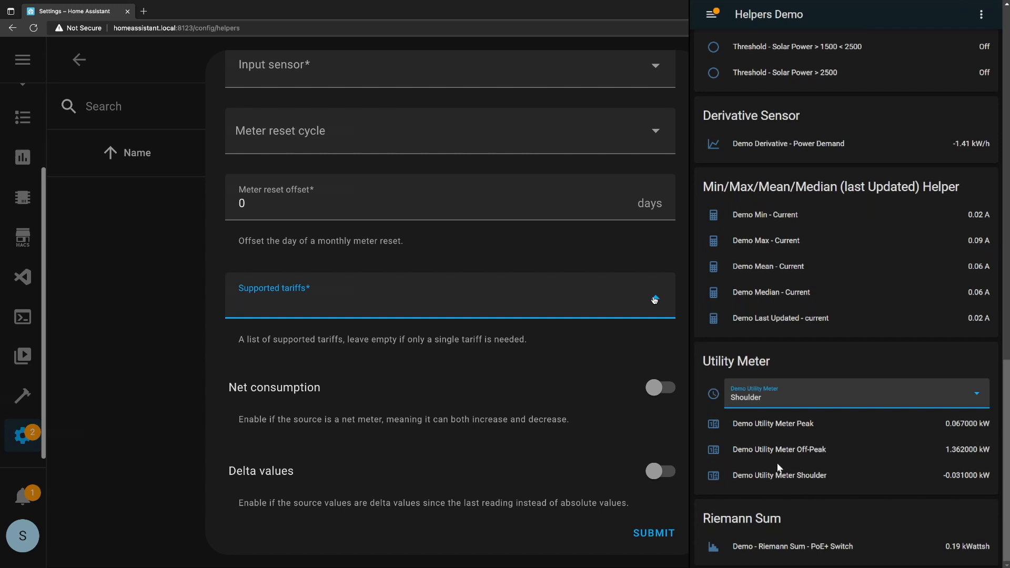
pyautogui.click(760, 400)
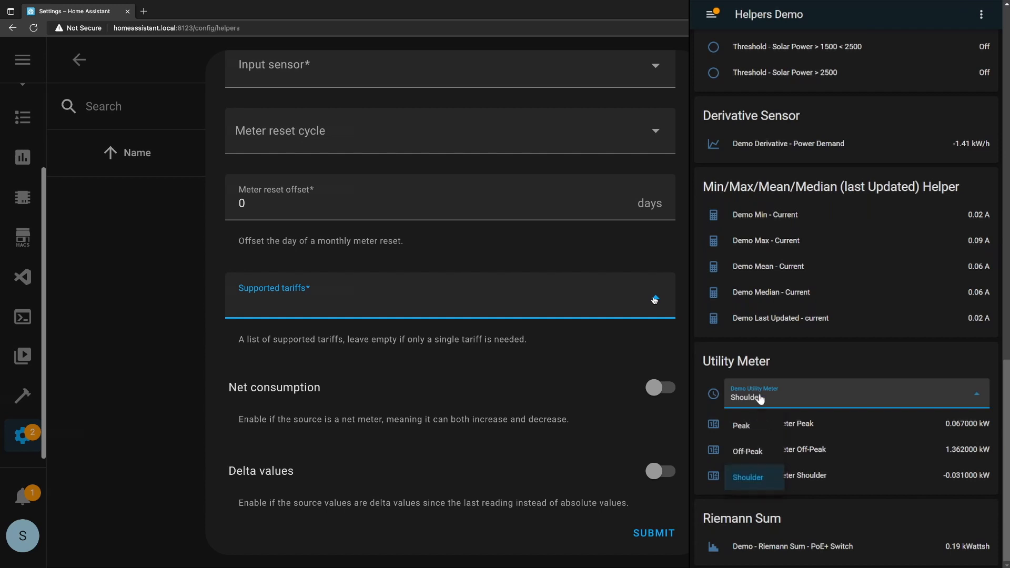
pyautogui.click(872, 482)
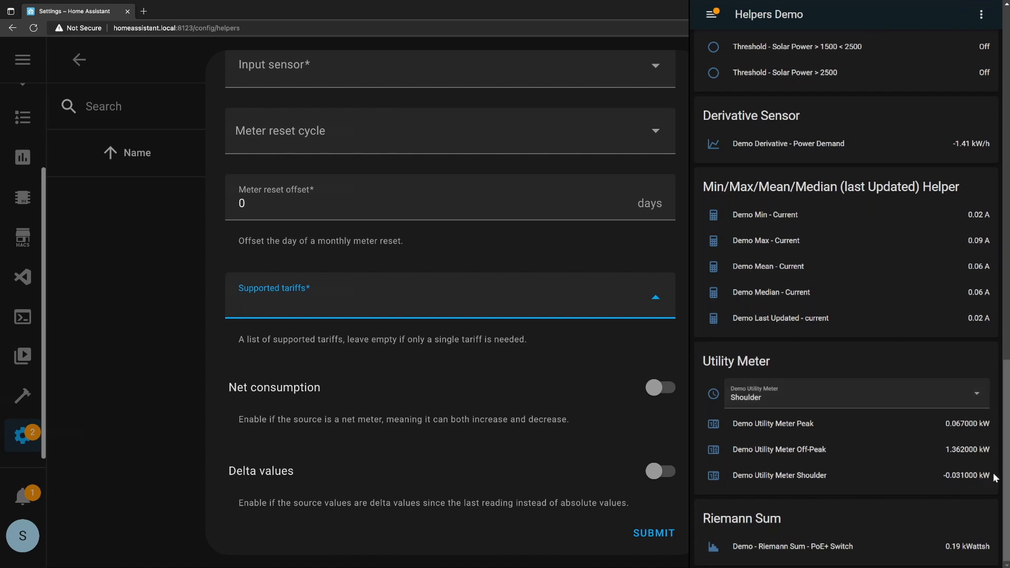
# Step: Check the history graph of Demo Utility Meter Shoulder
pyautogui.click(960, 475)
pyautogui.click(960, 475)
pyautogui.click(961, 476)
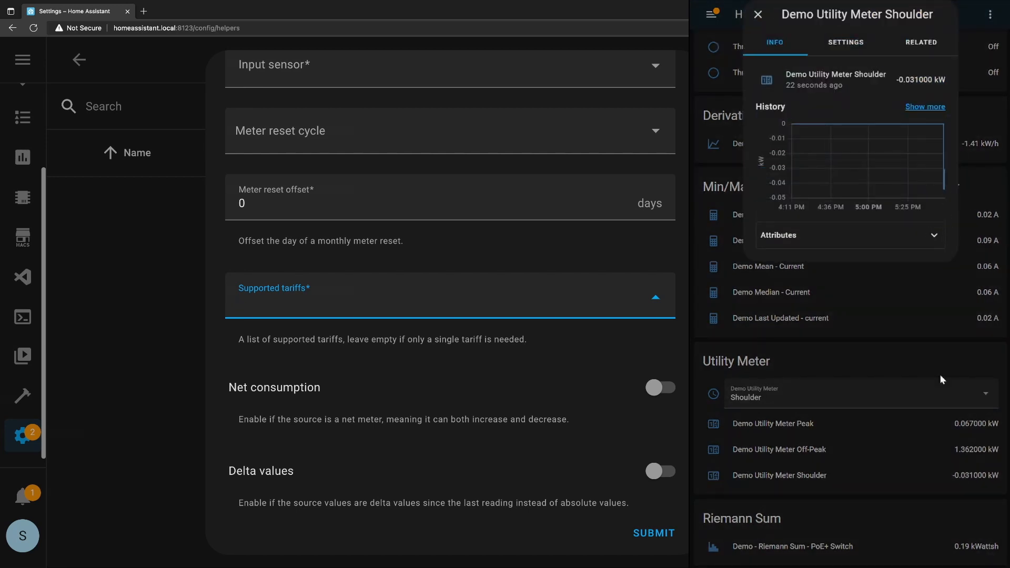
pyautogui.click(758, 14)
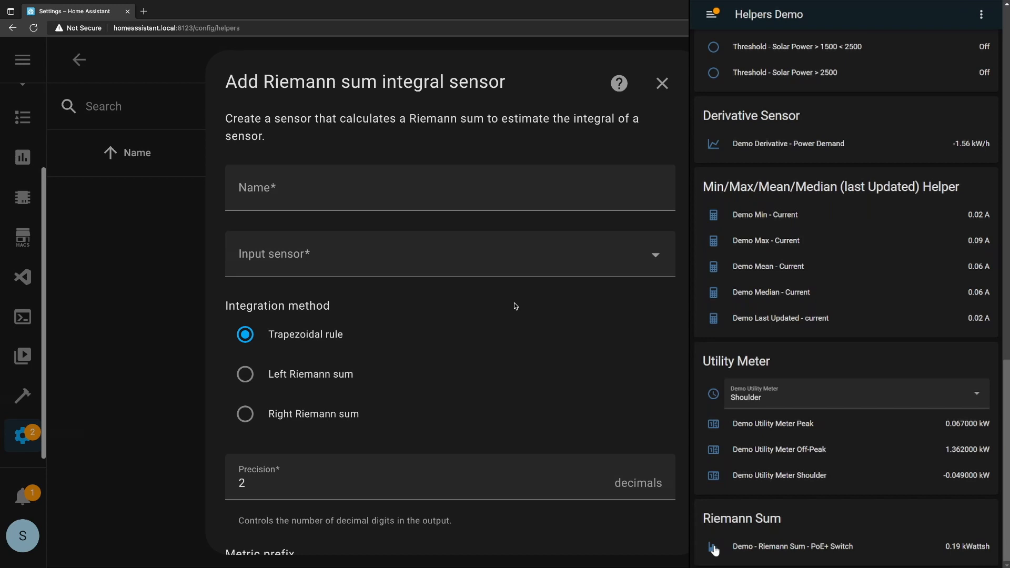
# Step: Check the history graph of Demo - Riemann Sum - PoE+ Switch
pyautogui.click(713, 548)
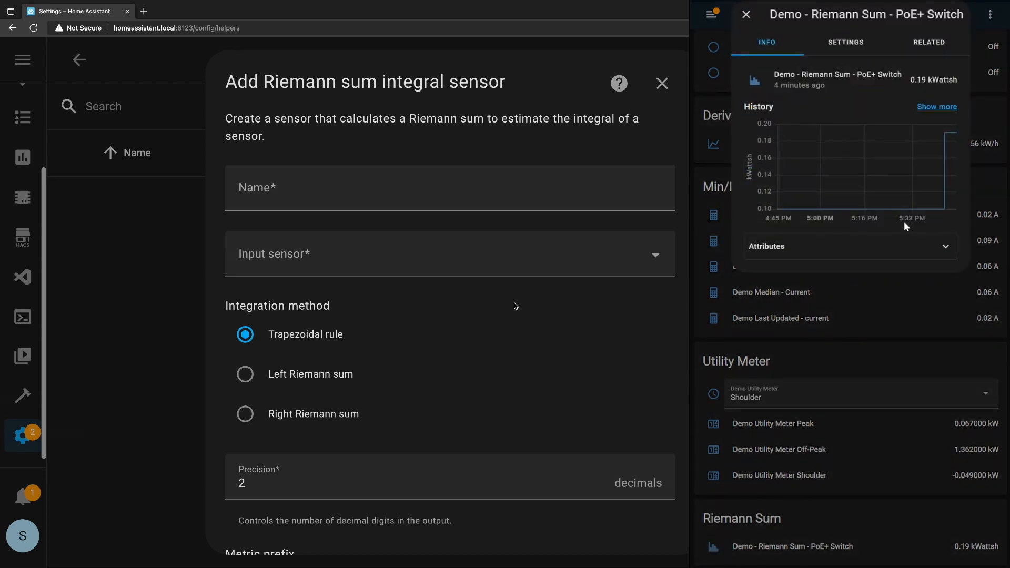
pyautogui.click(746, 15)
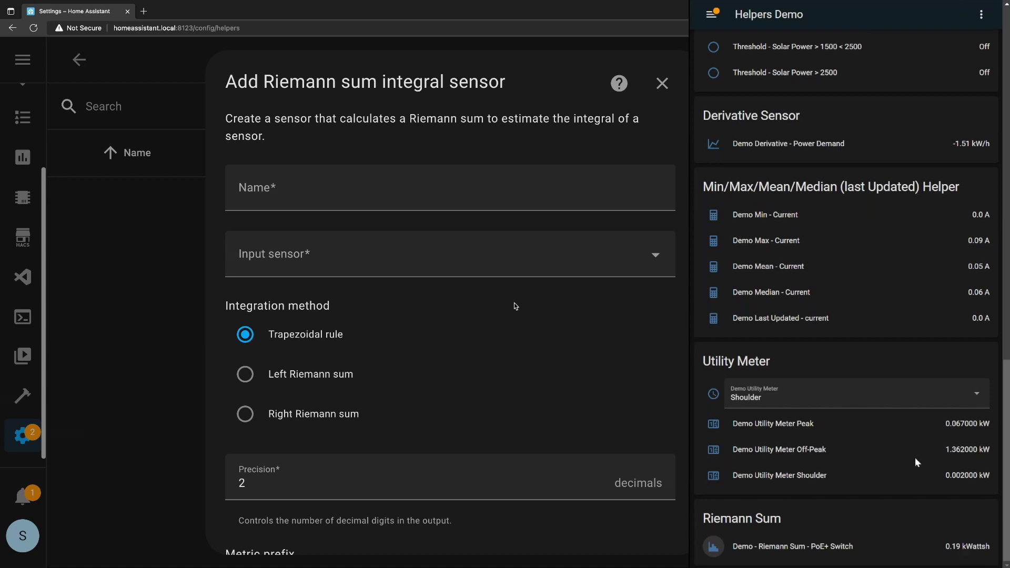
# Step: Look at the Energy dashboard and return to the Helpers dashboard
pyautogui.click(712, 14)
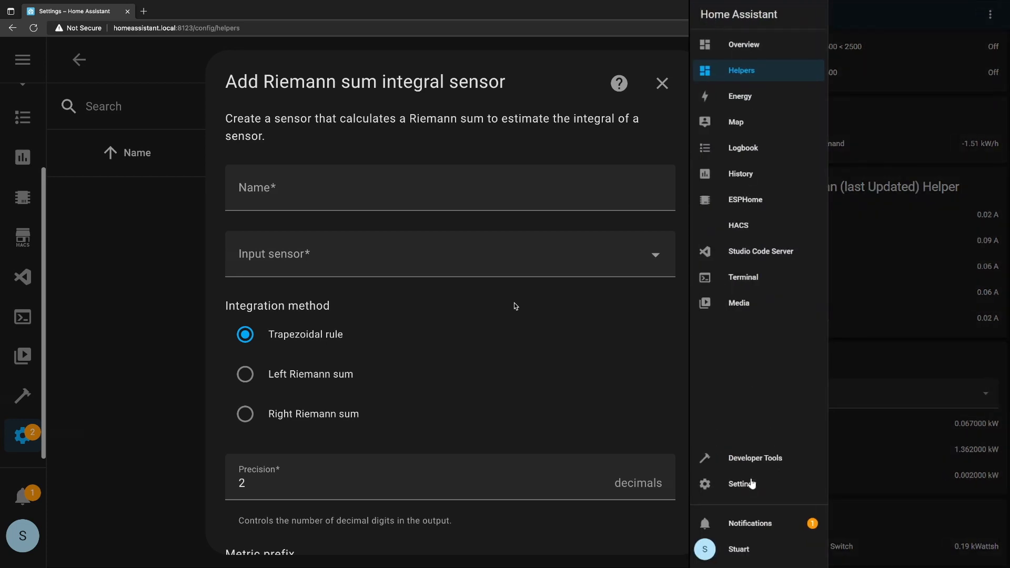
pyautogui.click(741, 97)
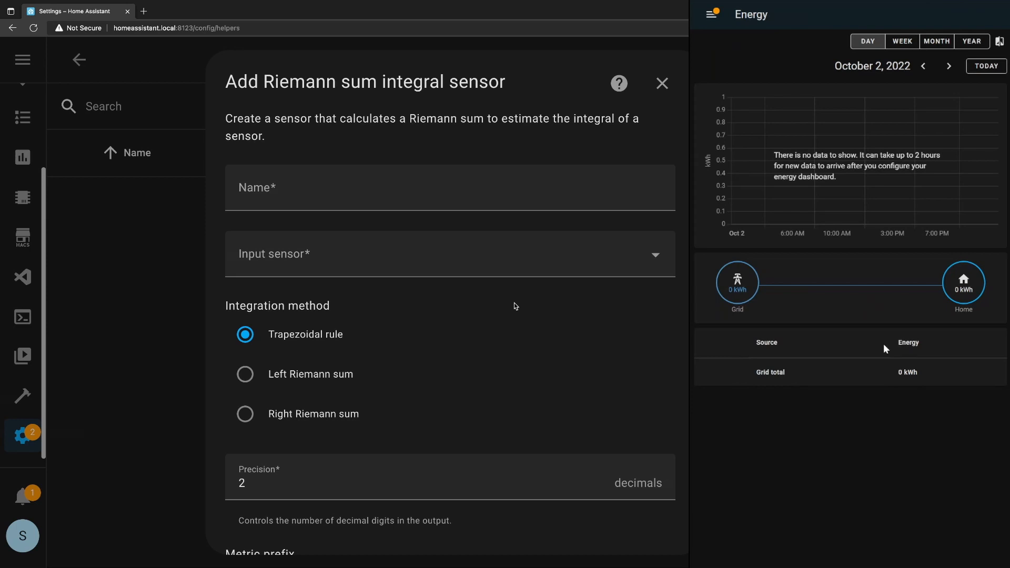
pyautogui.click(720, 16)
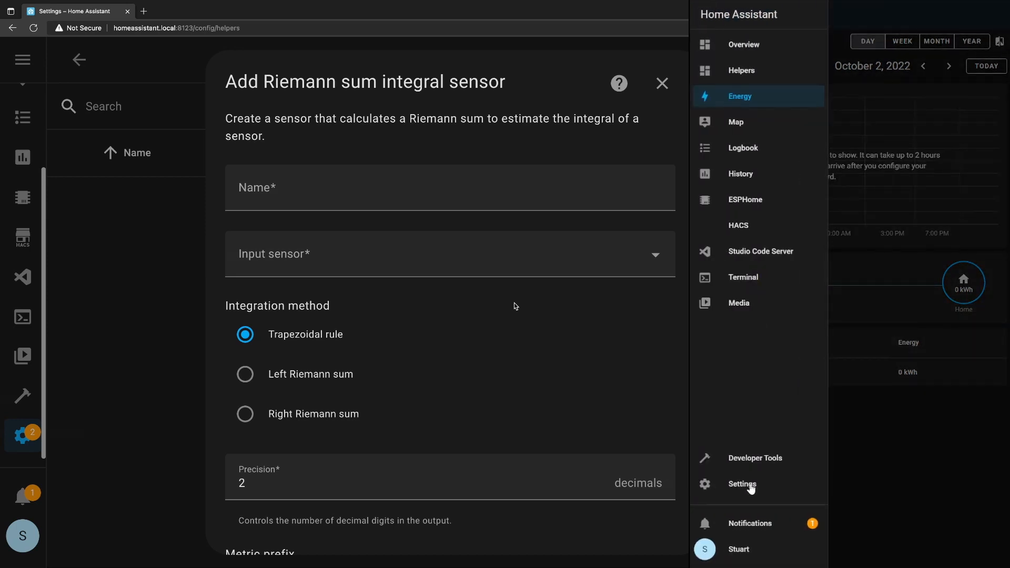
pyautogui.click(743, 75)
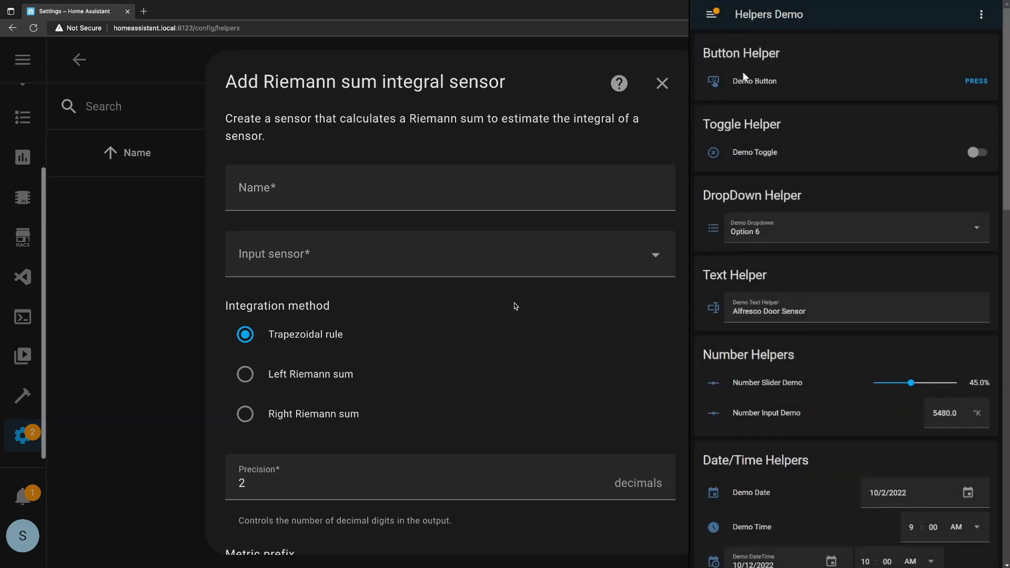